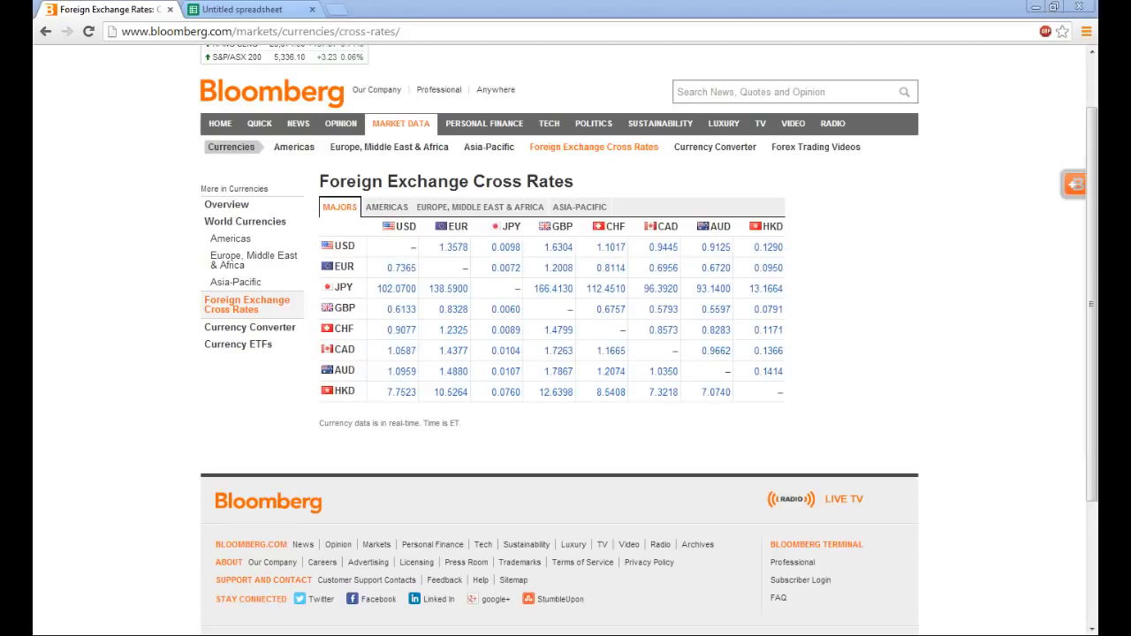
# Switch from the Bloomberg page to the untitled Google Sheets spreadsheet
pyautogui.click(277, 11)
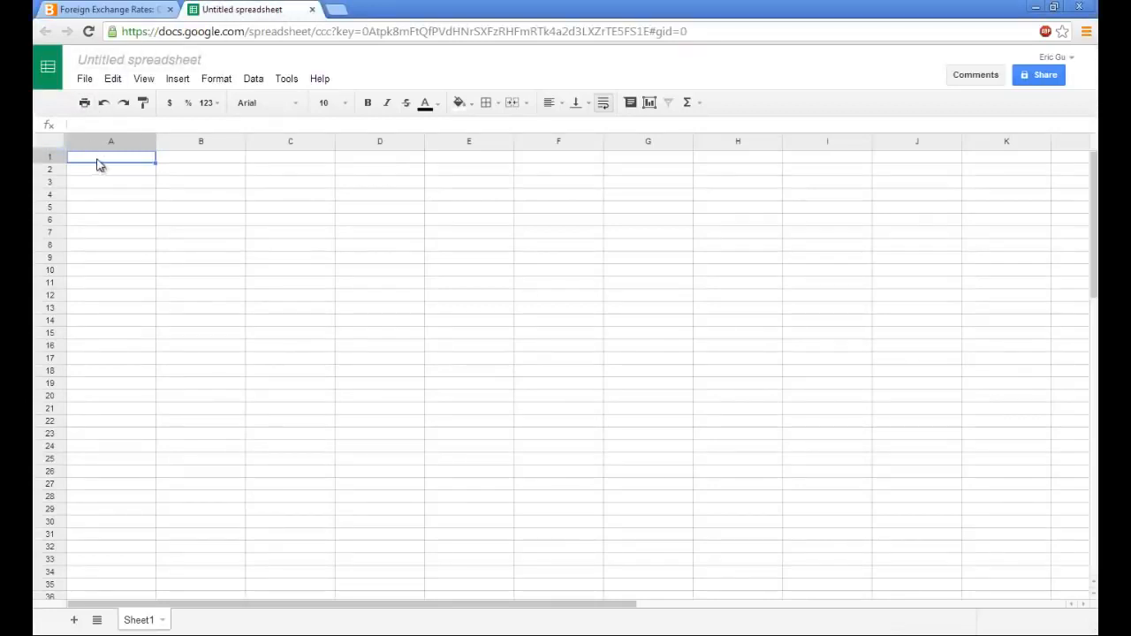
pyautogui.click(85, 79)
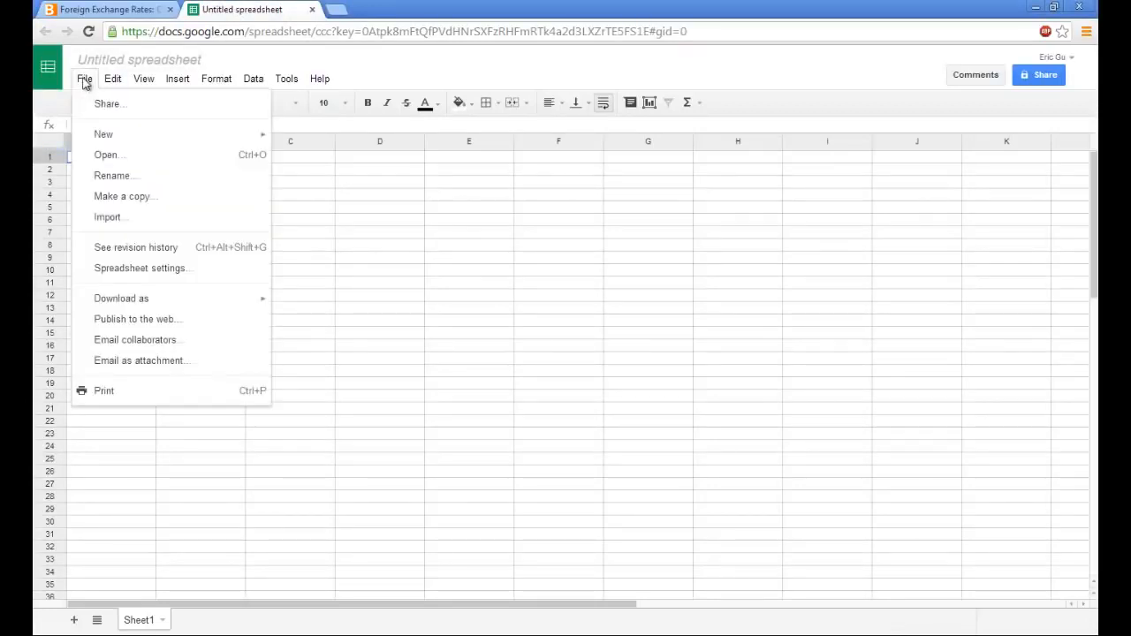
pyautogui.moveTo(130, 140)
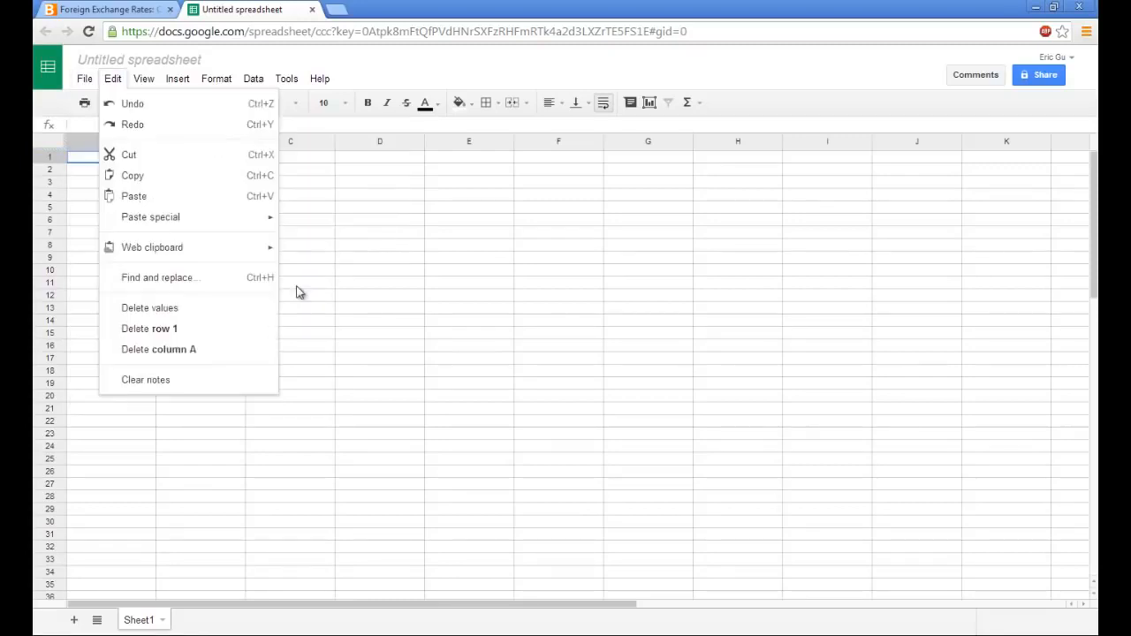
pyautogui.click(345, 248)
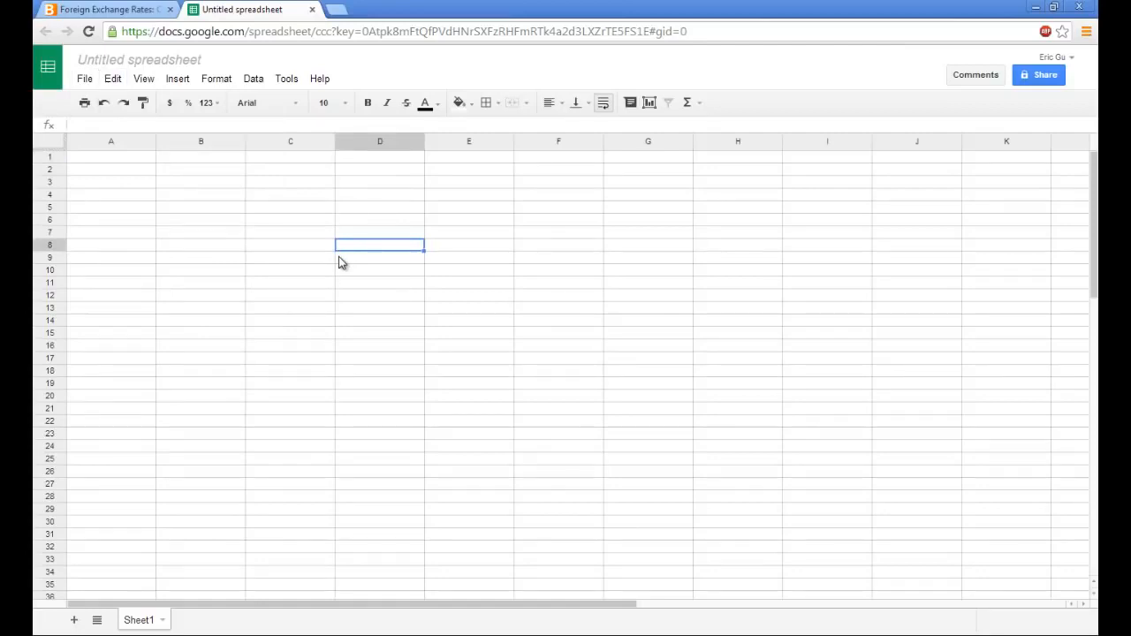
# Rename the spreadsheet as Bloomberg Live Exchange Rates
pyautogui.click(187, 65)
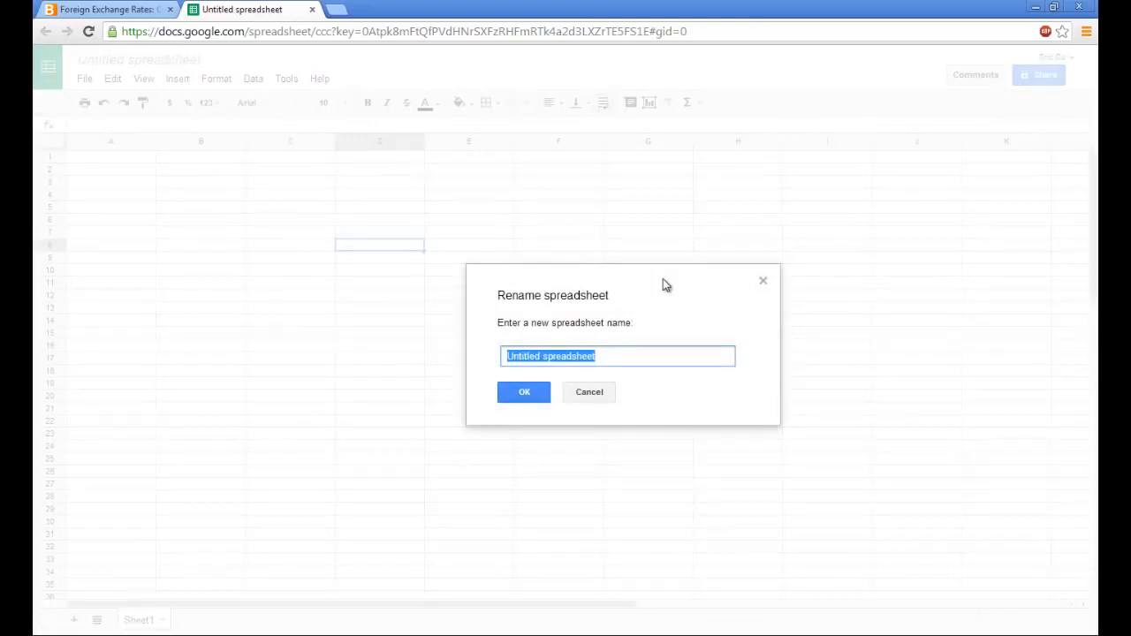
pyautogui.write('Bloombe')
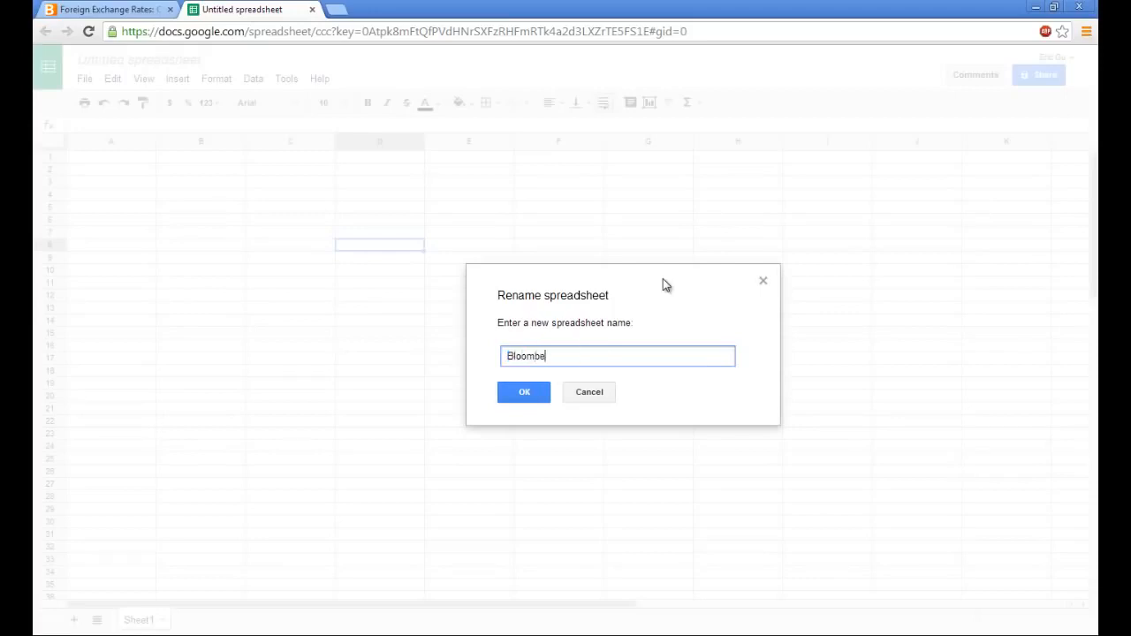
pyautogui.write('rg Live Exchange Rates')
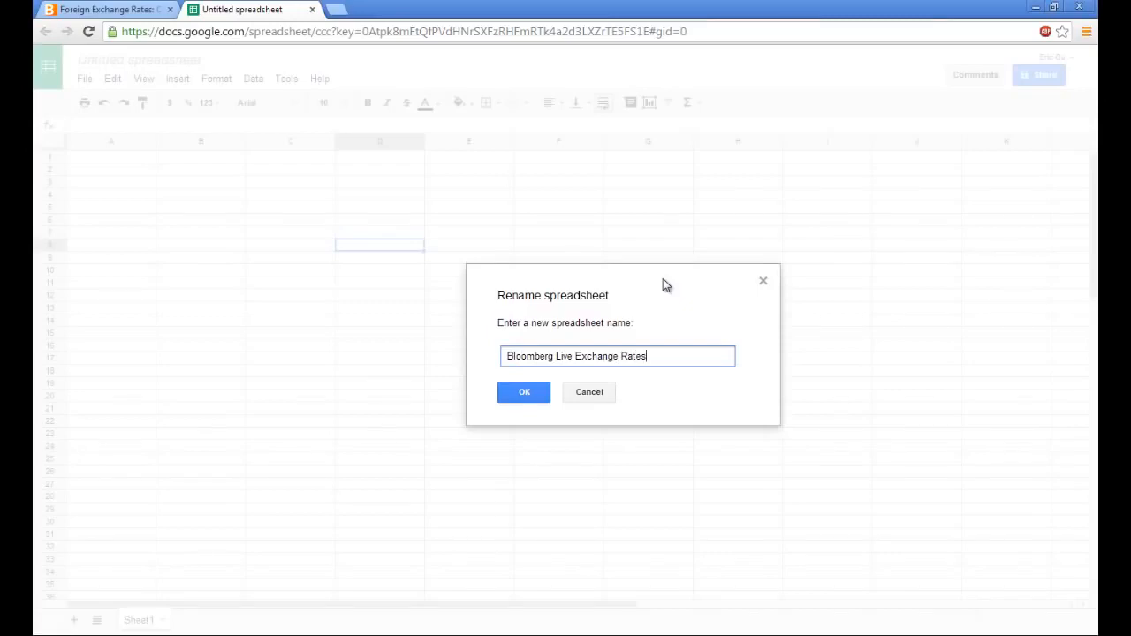
pyautogui.press('Return')
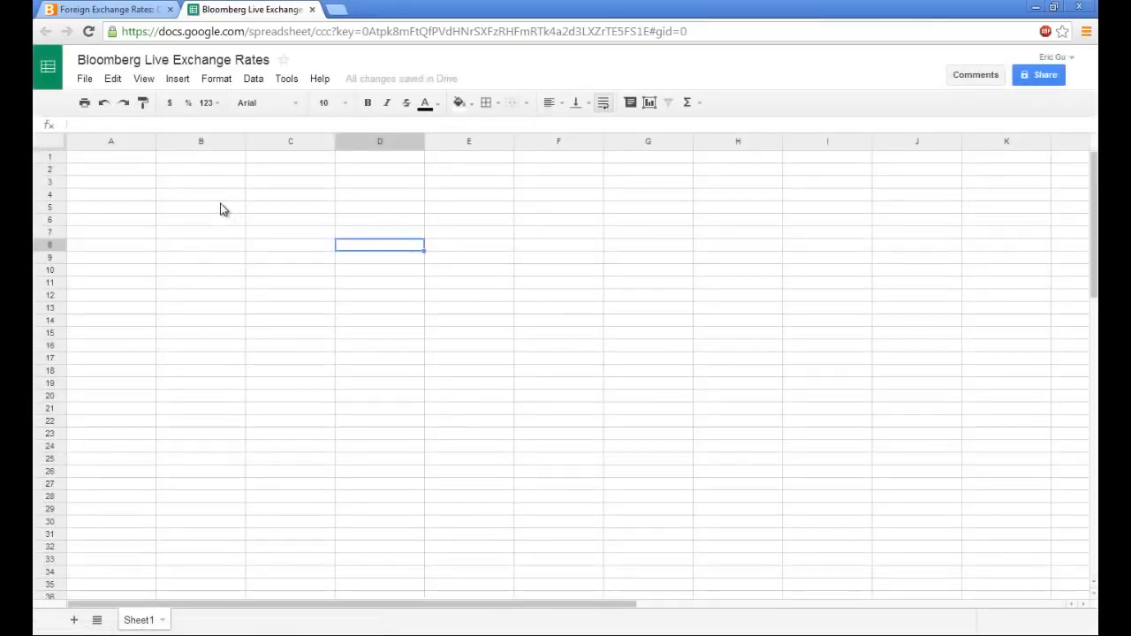
# Copy the web address of the Bloomberg cross-rates page into cell A1 and fit column A to its content
pyautogui.click(124, 11)
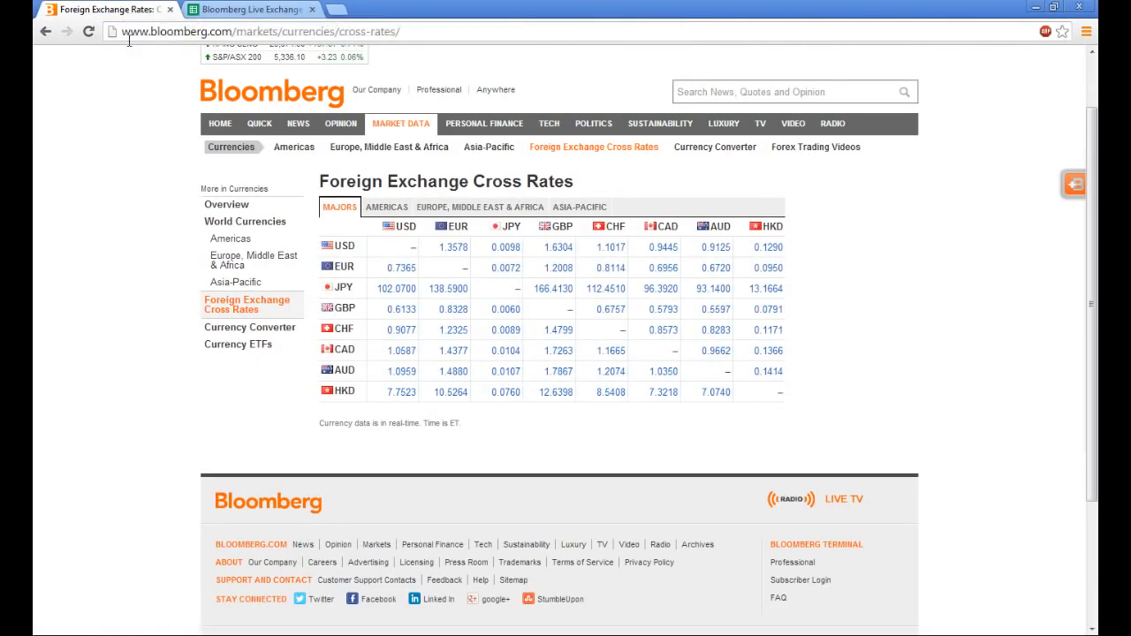
pyautogui.click(131, 33)
pyautogui.hotkey('ctrl', 'c')
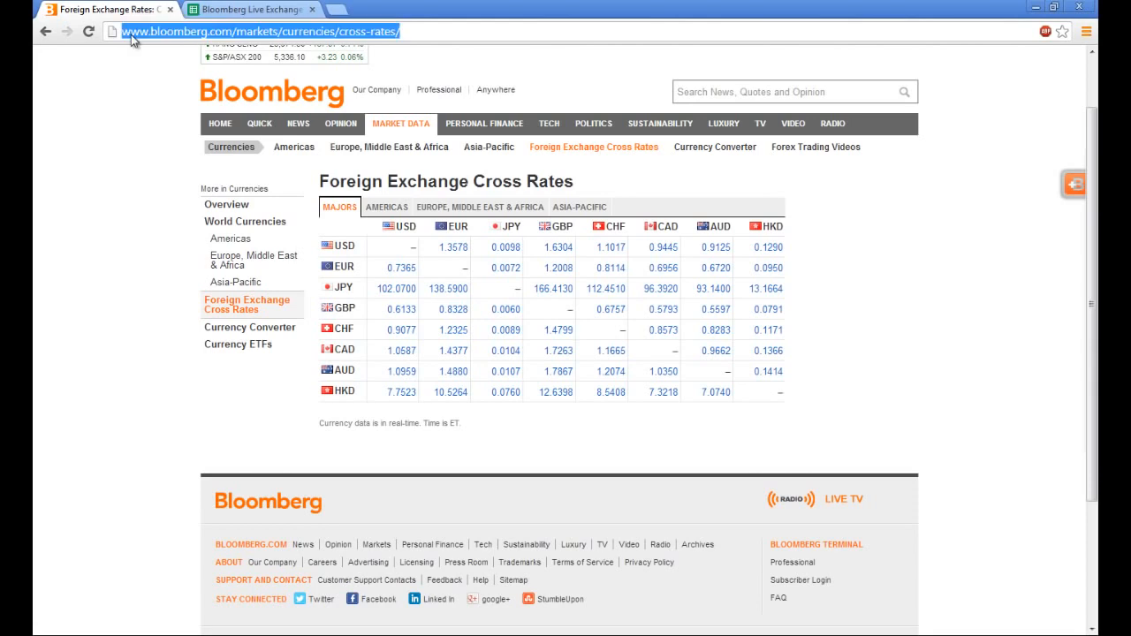
pyautogui.click(247, 9)
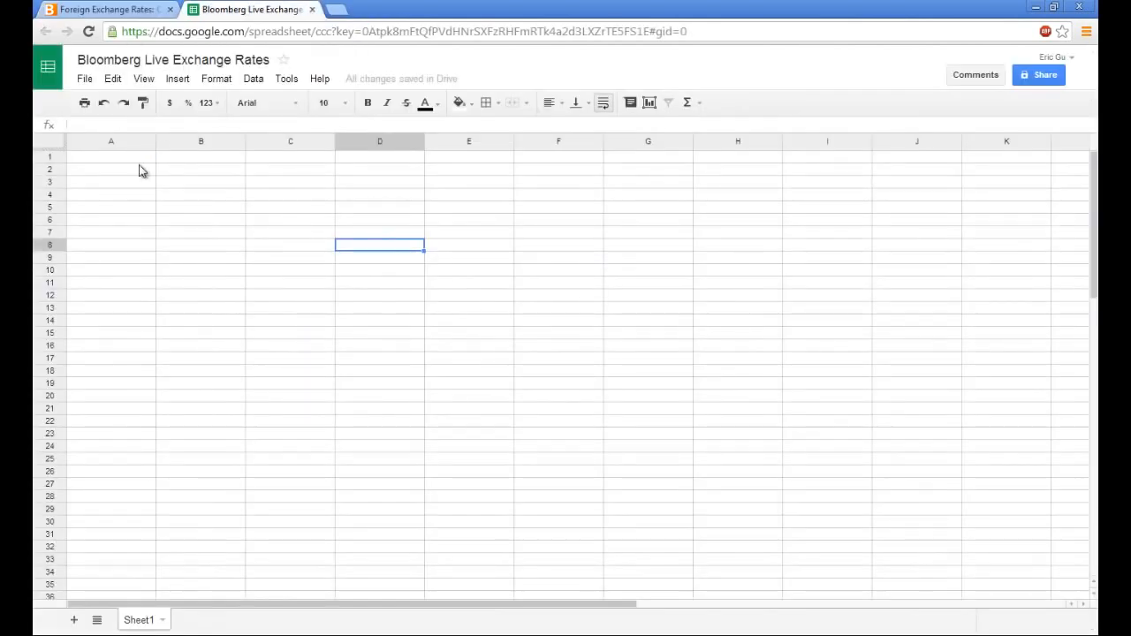
pyautogui.click(138, 158)
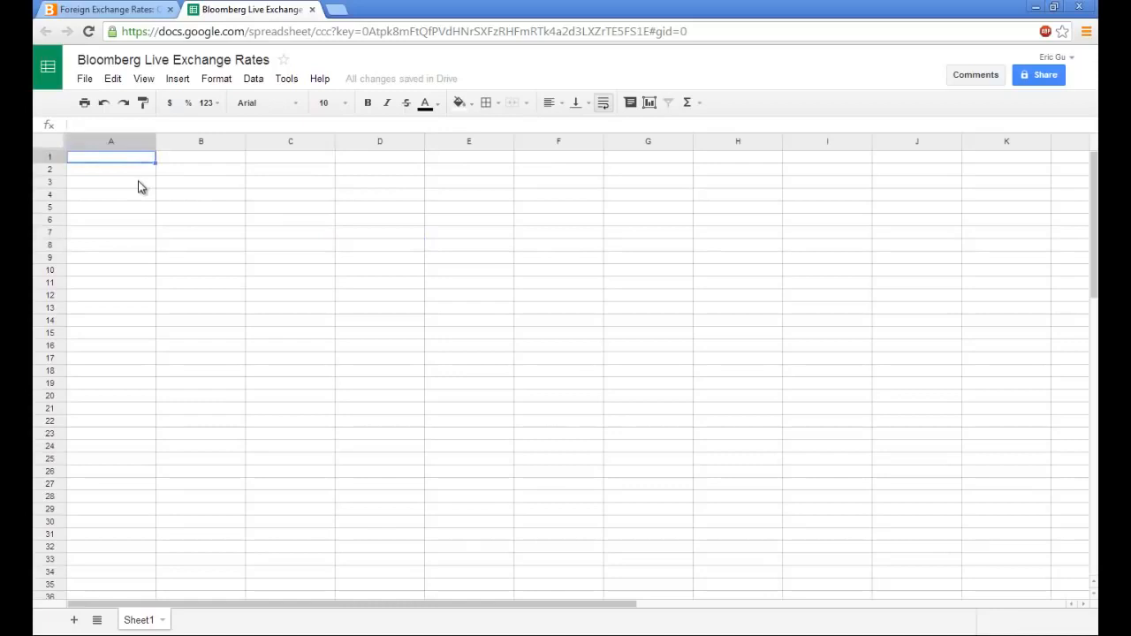
pyautogui.hotkey('ctrl', 'v')
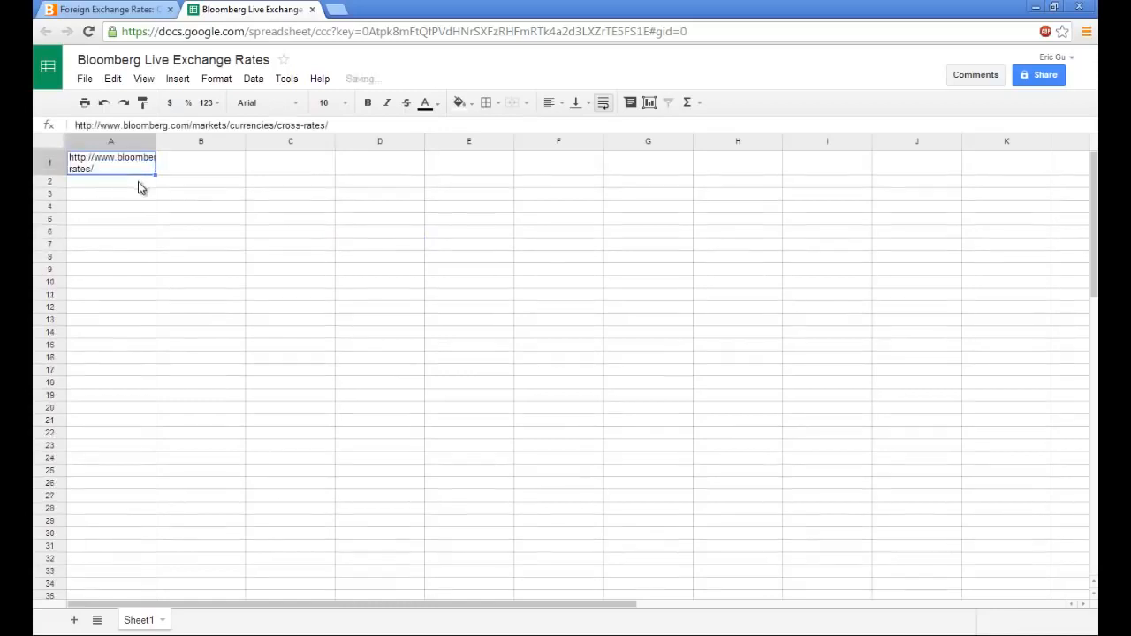
pyautogui.doubleClick(156, 139)
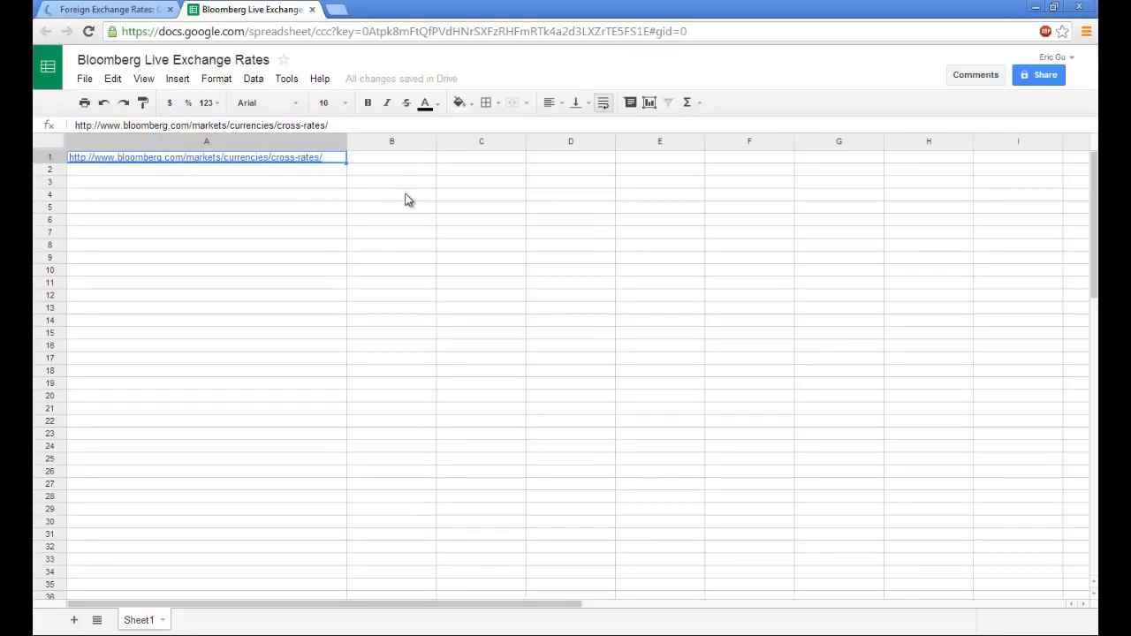
# Enter the column headers Currency, DateTime and SpotRate in cells B3 to D3
pyautogui.click(365, 184)
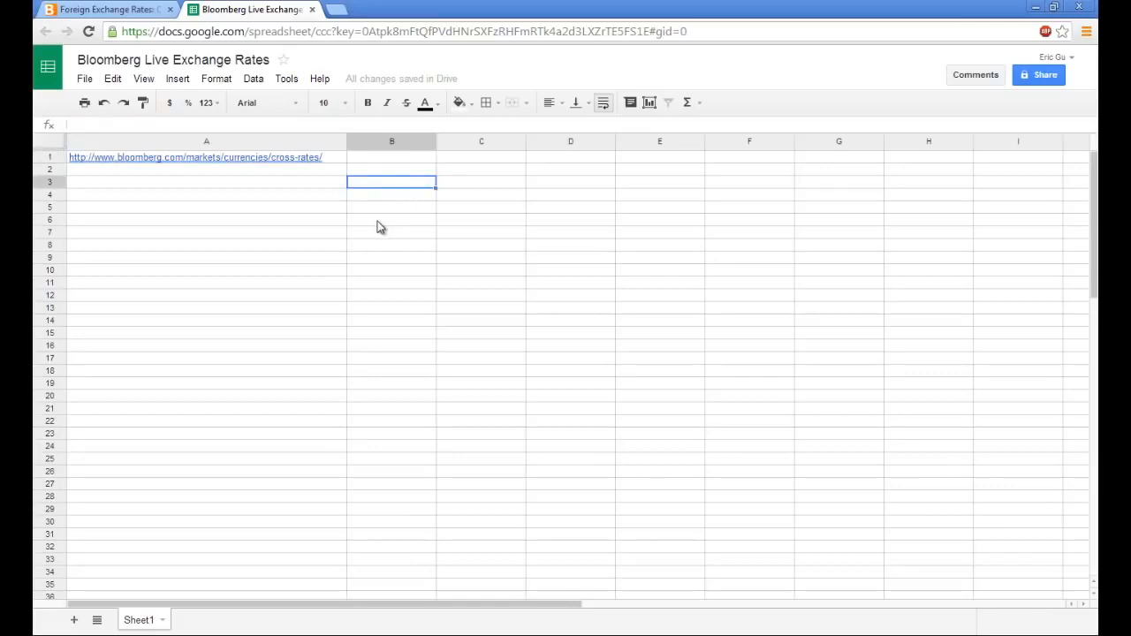
pyautogui.write('Currency')
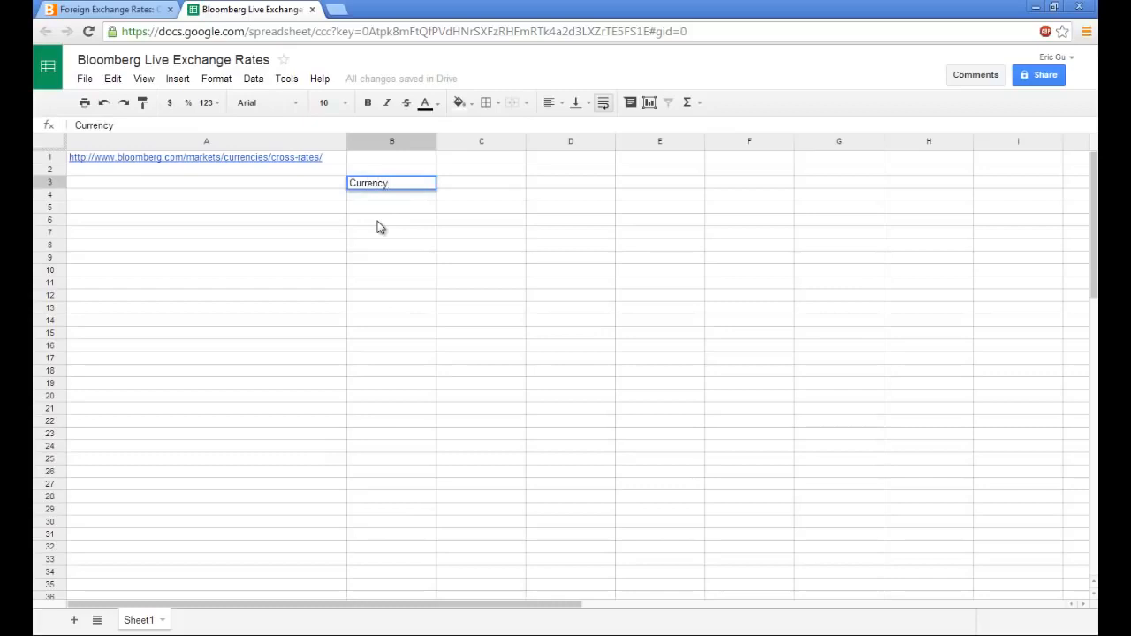
pyautogui.press('Tab')
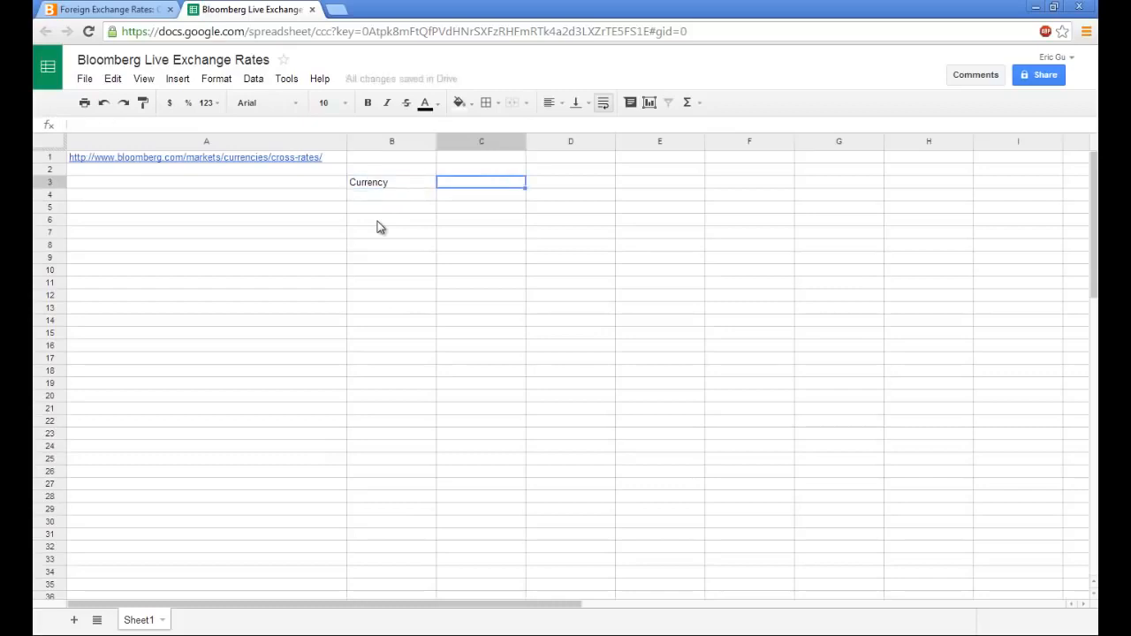
pyautogui.write('DateTime')
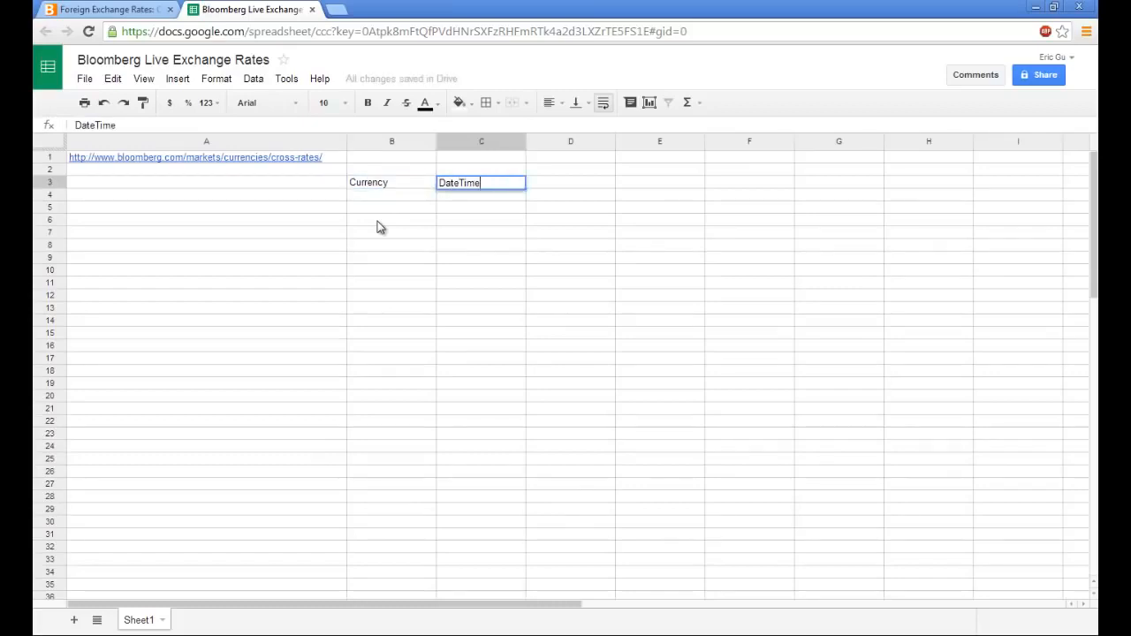
pyautogui.press('Tab')
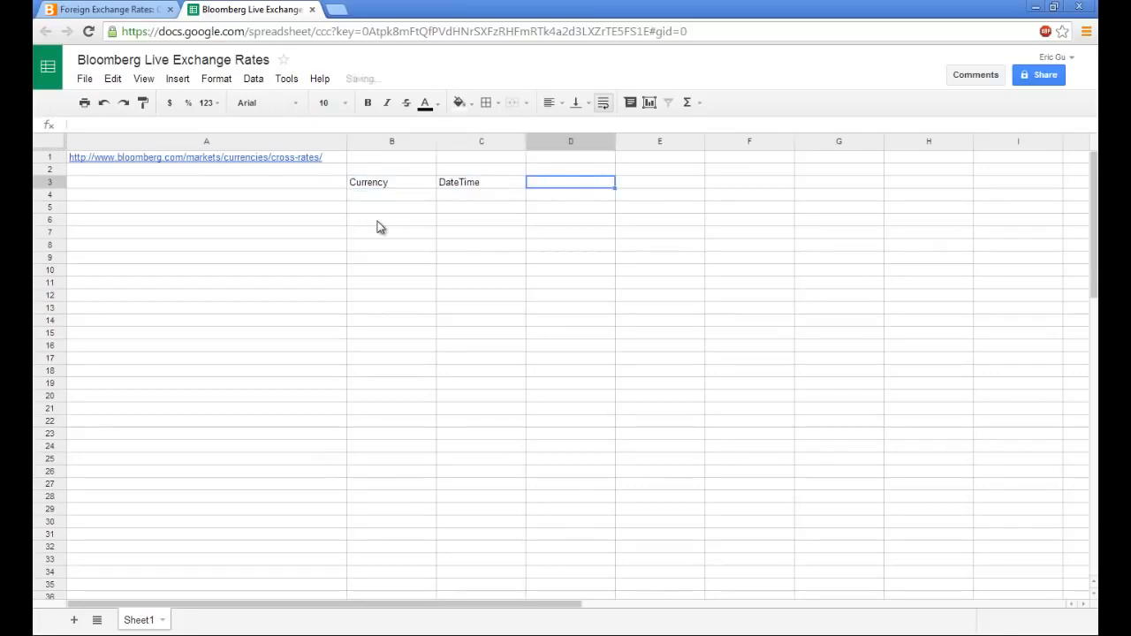
pyautogui.write('Spo')
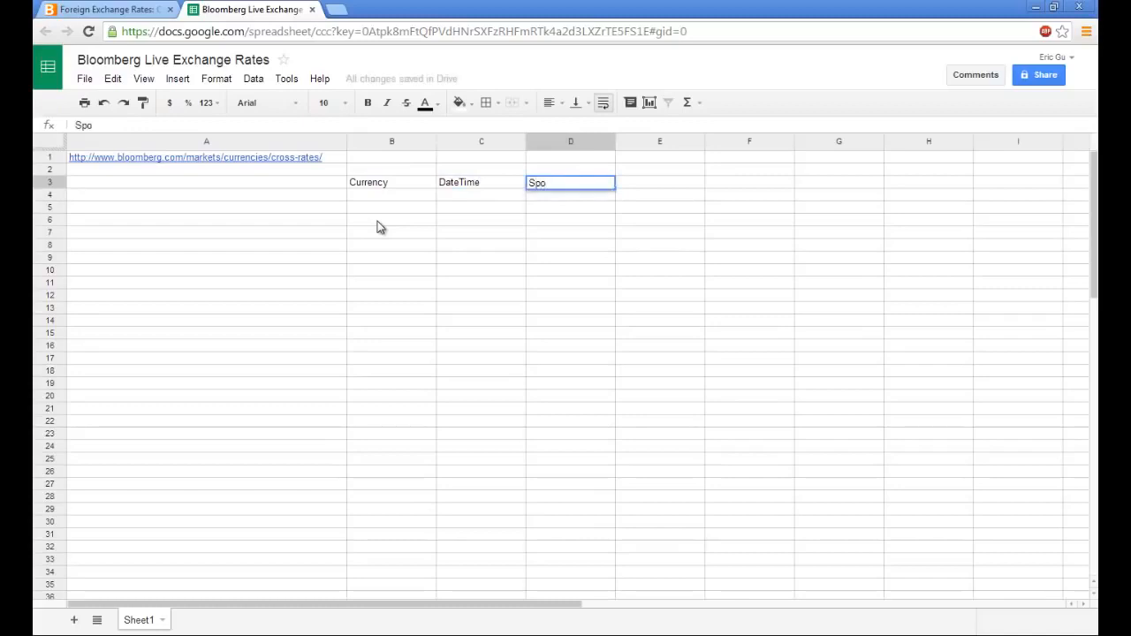
pyautogui.write('tRate')
pyautogui.press('Tab')
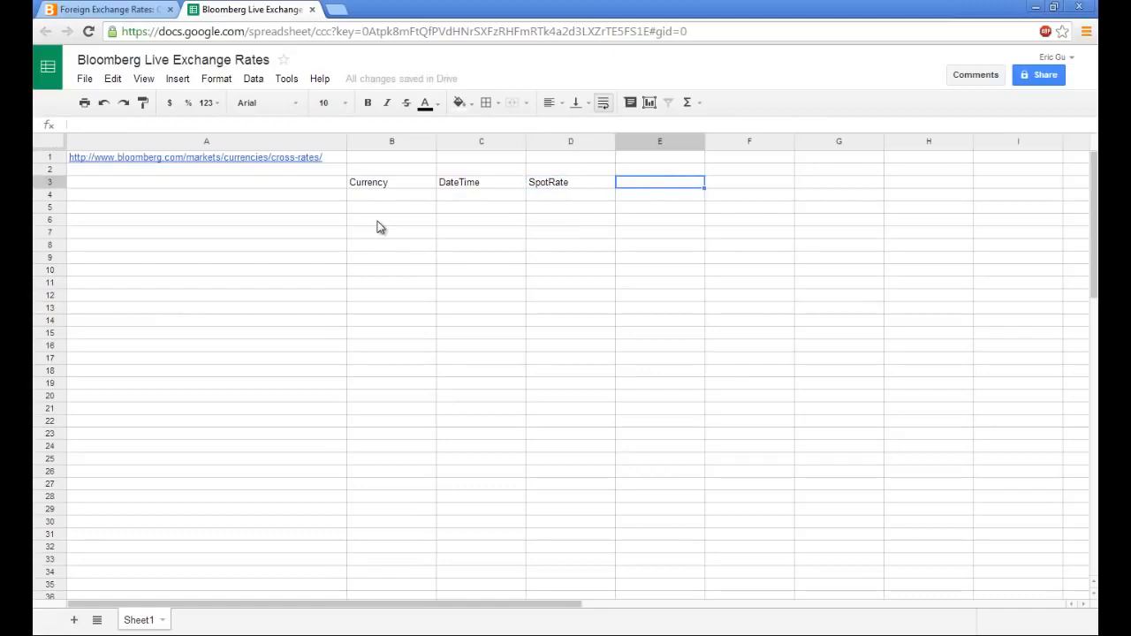
# Leave column E blank and enter a second set of headers, Currency in F3 and SpotRate\ in G3
pyautogui.press('Right')
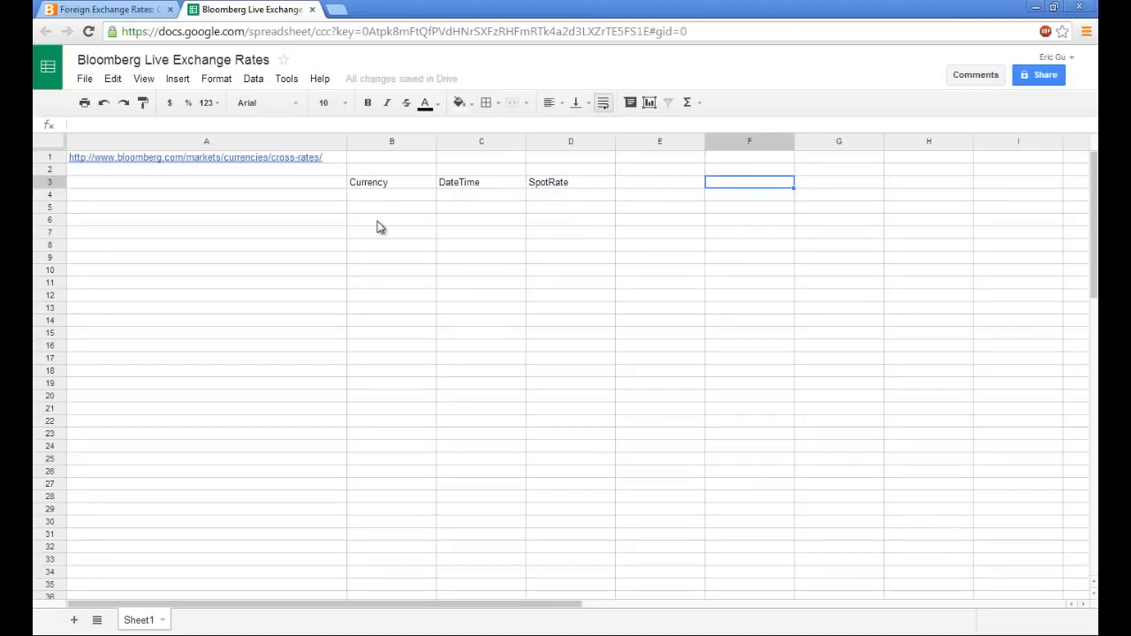
pyautogui.write('Currency')
pyautogui.press('Tab')
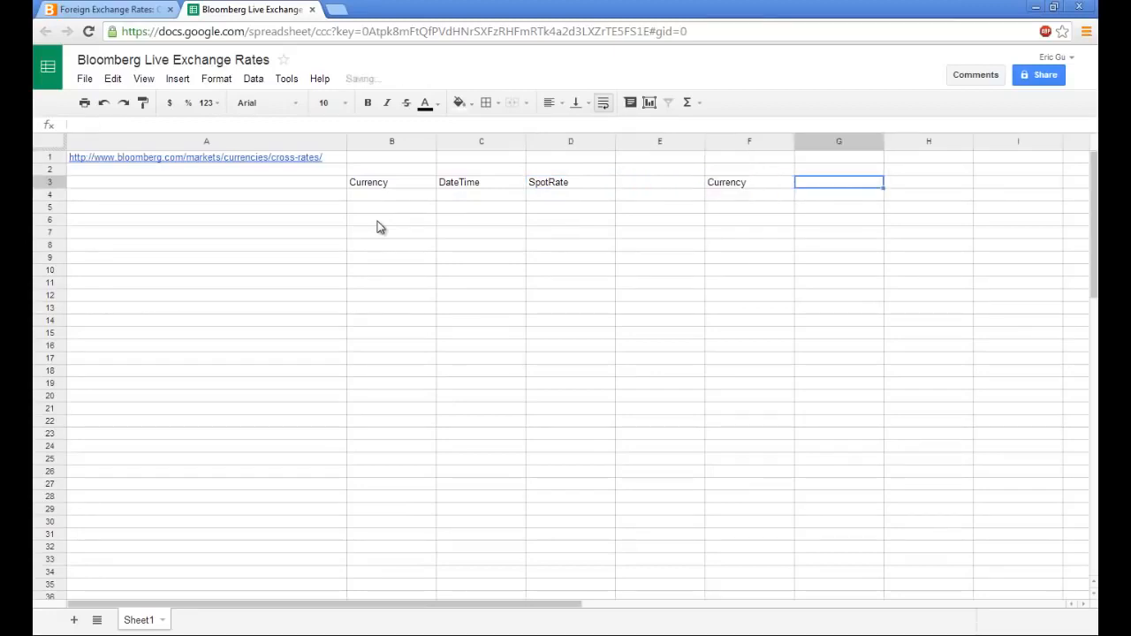
pyautogui.write('SpotRate')
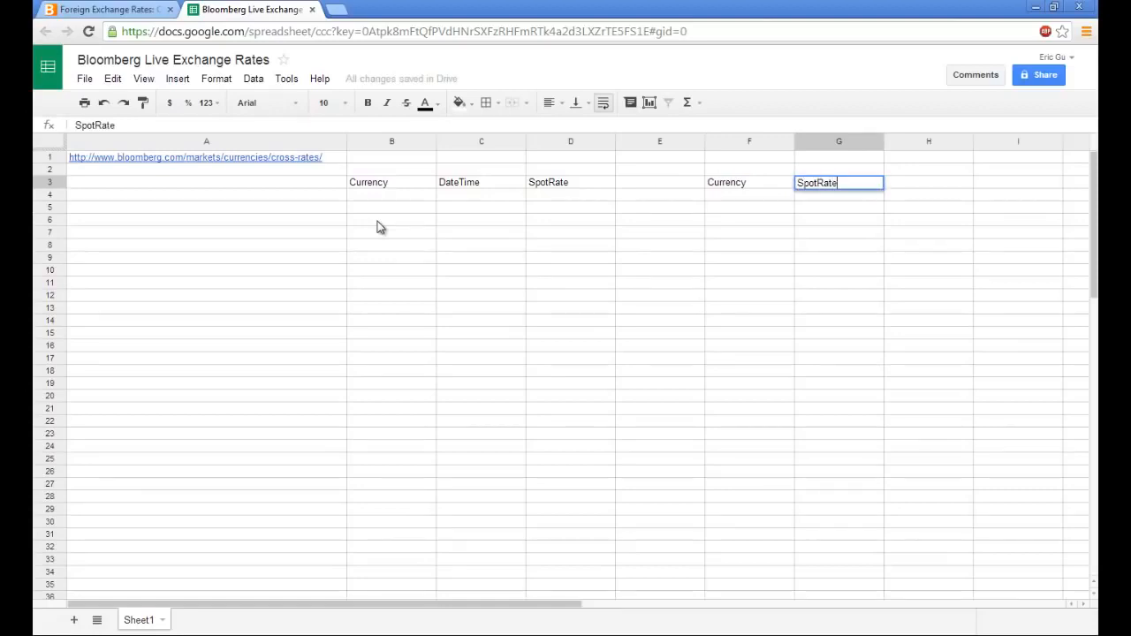
pyautogui.write('\\')
pyautogui.press('Return')
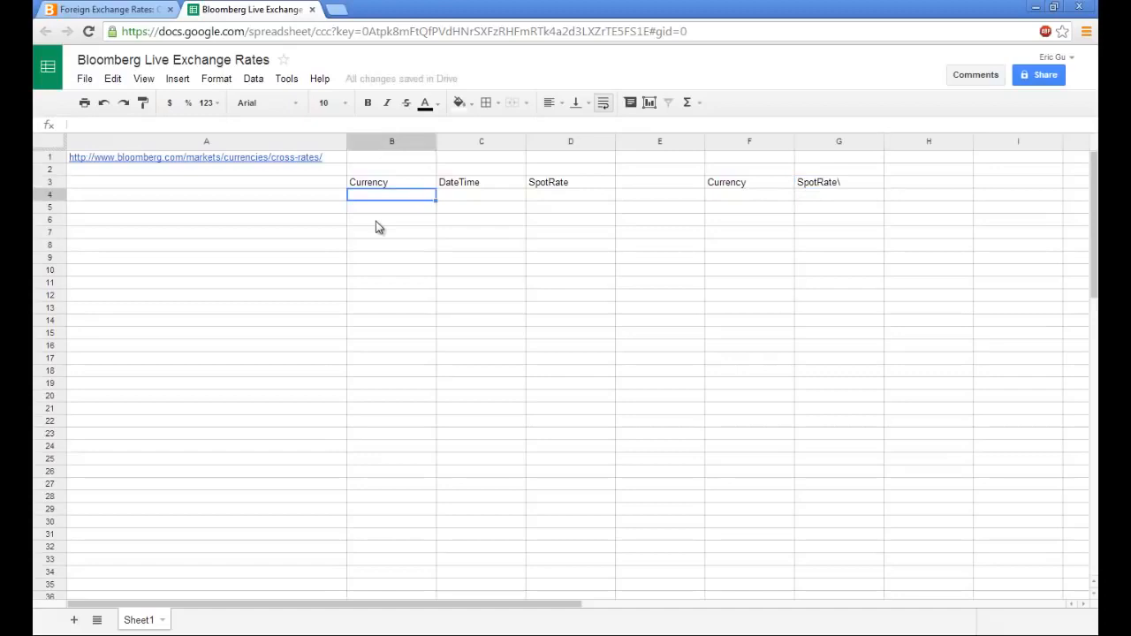
# Enter the currency pair USD/CAD in cell B4 under the first Currency header
pyautogui.write('USD')
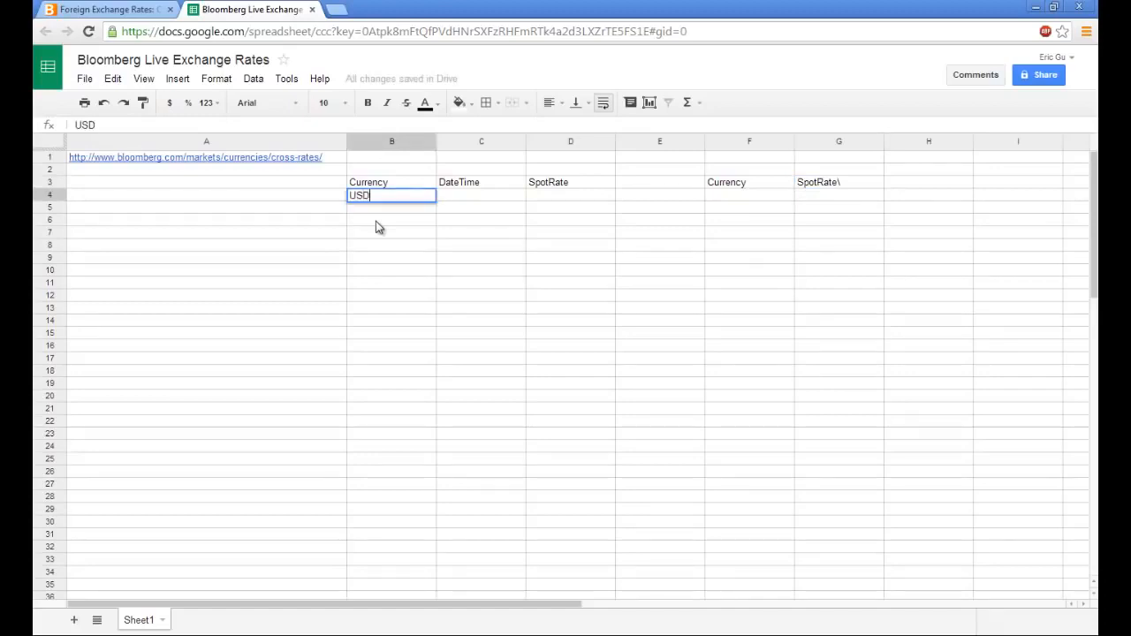
pyautogui.write('/CAD')
pyautogui.press('Tab')
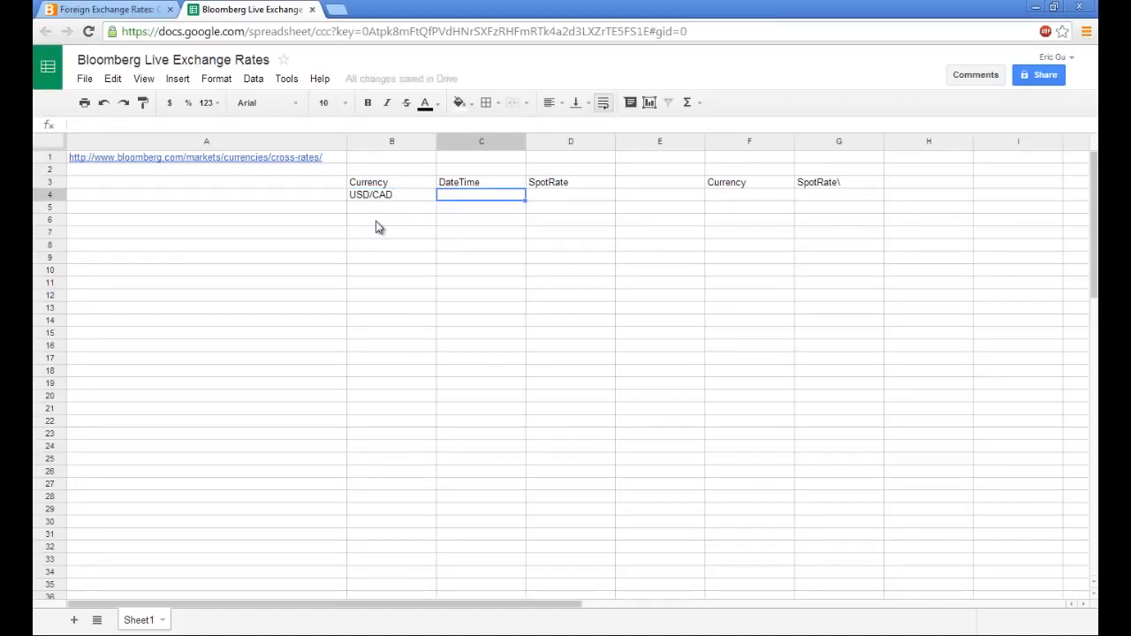
# Enter the formula =now() in cell C4 under DateTime
pyautogui.write('=now(')
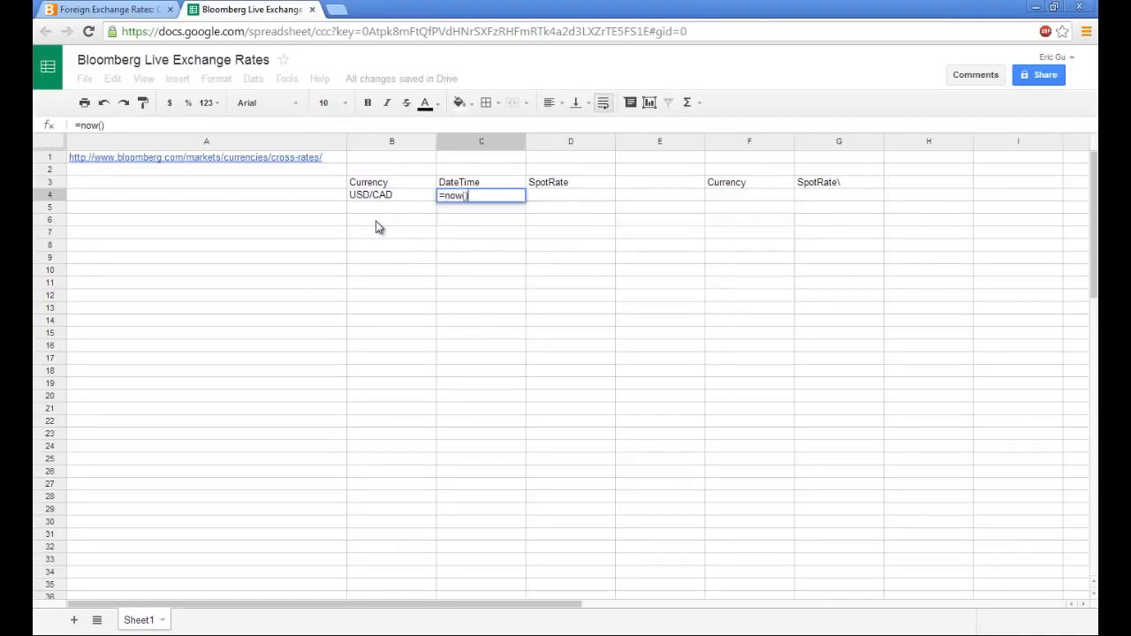
pyautogui.click(376, 221)
pyautogui.press('Right')
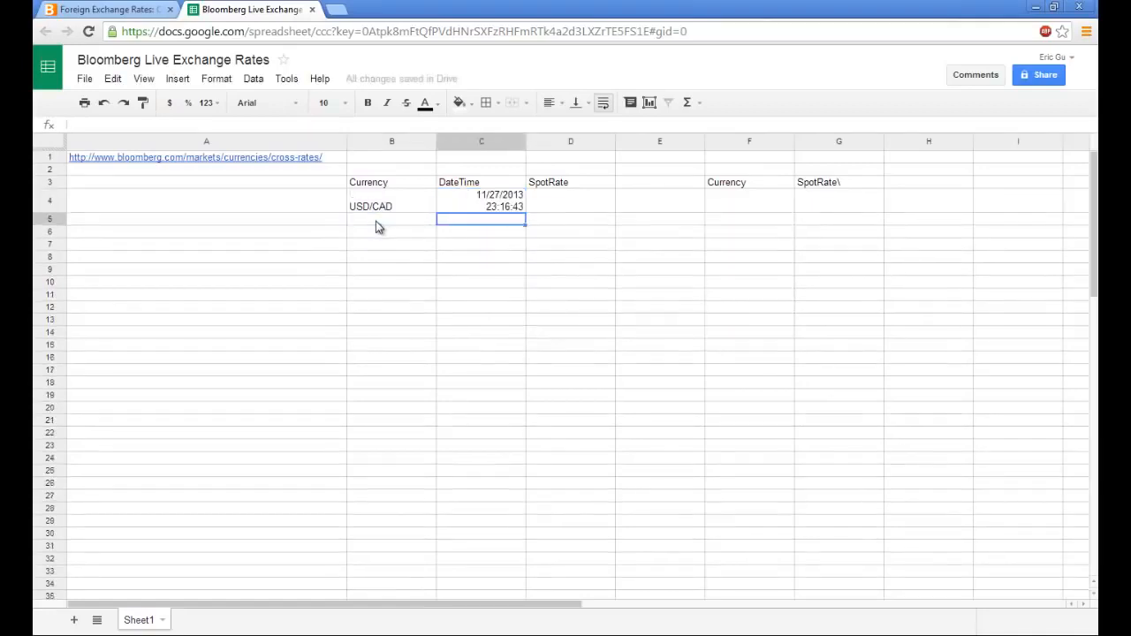
# Enter the formula =googleclock() in cell C5 and move it up into C4 in place of the NOW formula
pyautogui.write('=')
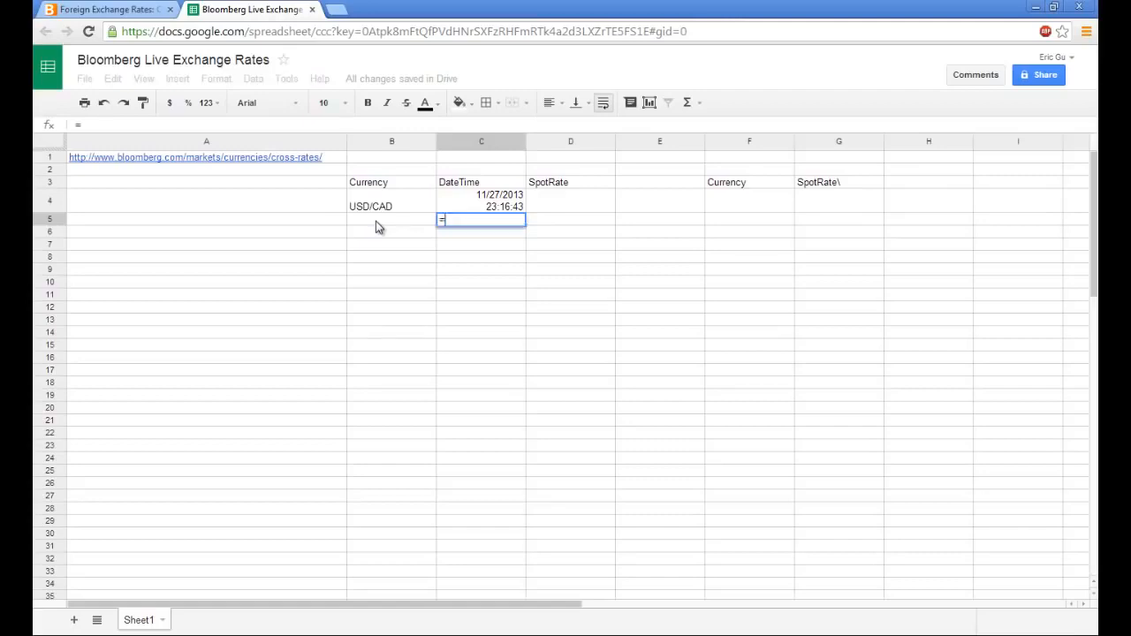
pyautogui.write('googleclock')
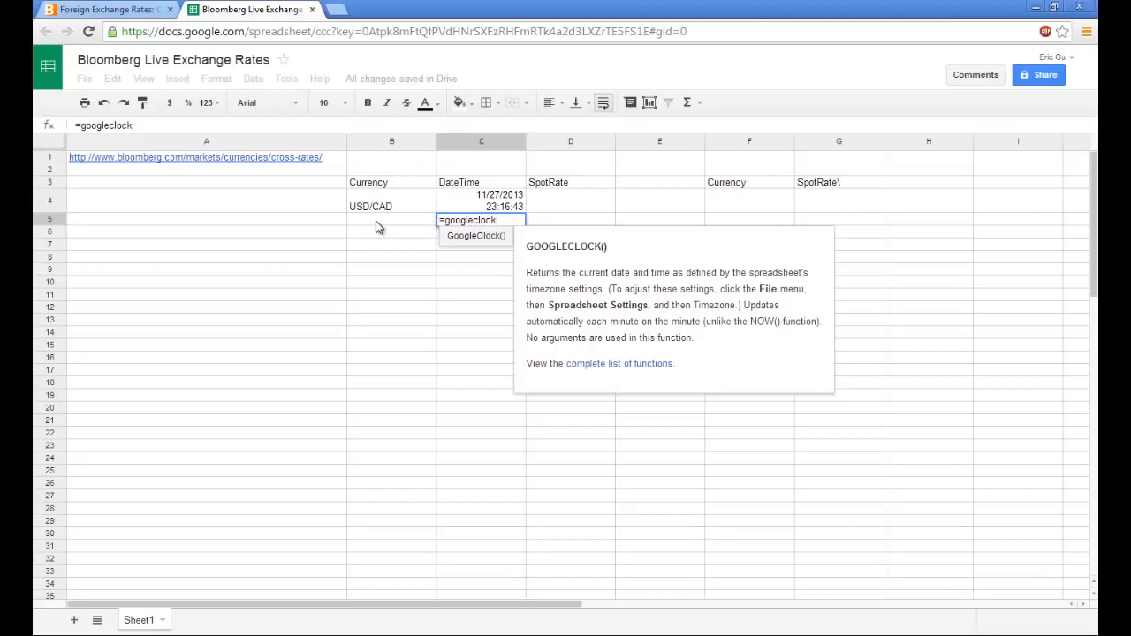
pyautogui.write('()')
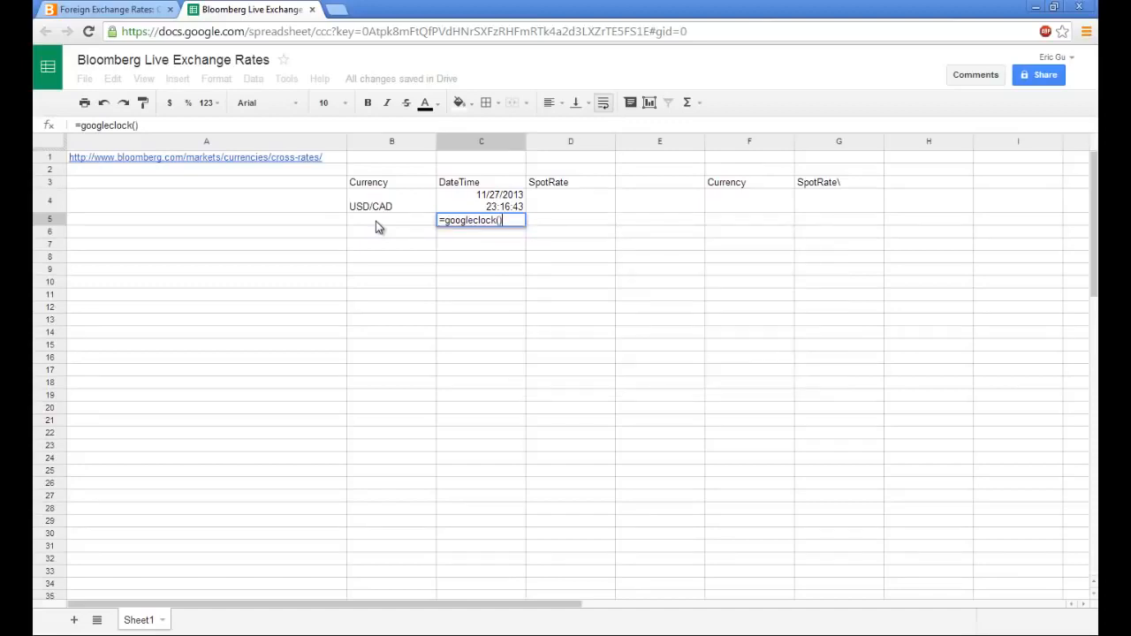
pyautogui.press('Return')
pyautogui.press('Up')
pyautogui.press('Right')
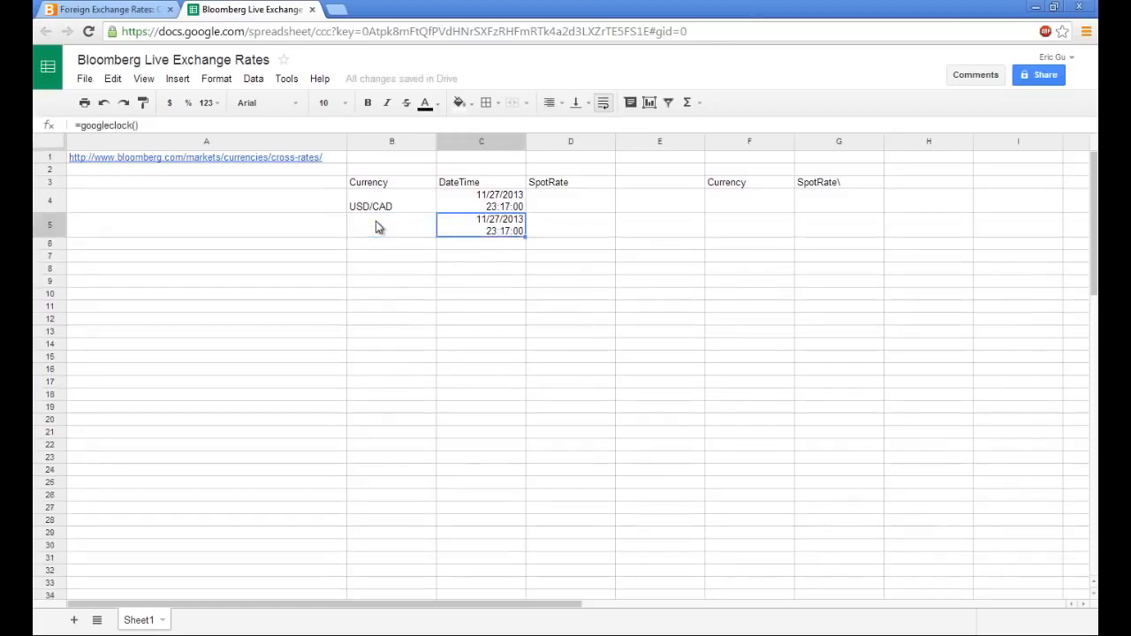
pyautogui.press('Delete')
pyautogui.press('Up')
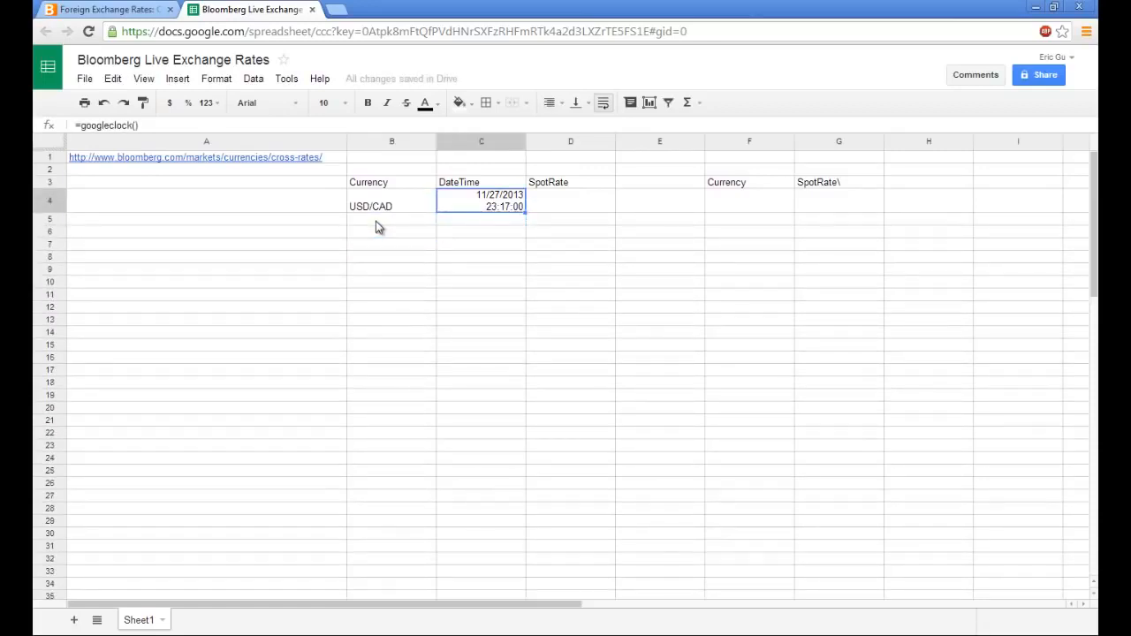
pyautogui.press('Right')
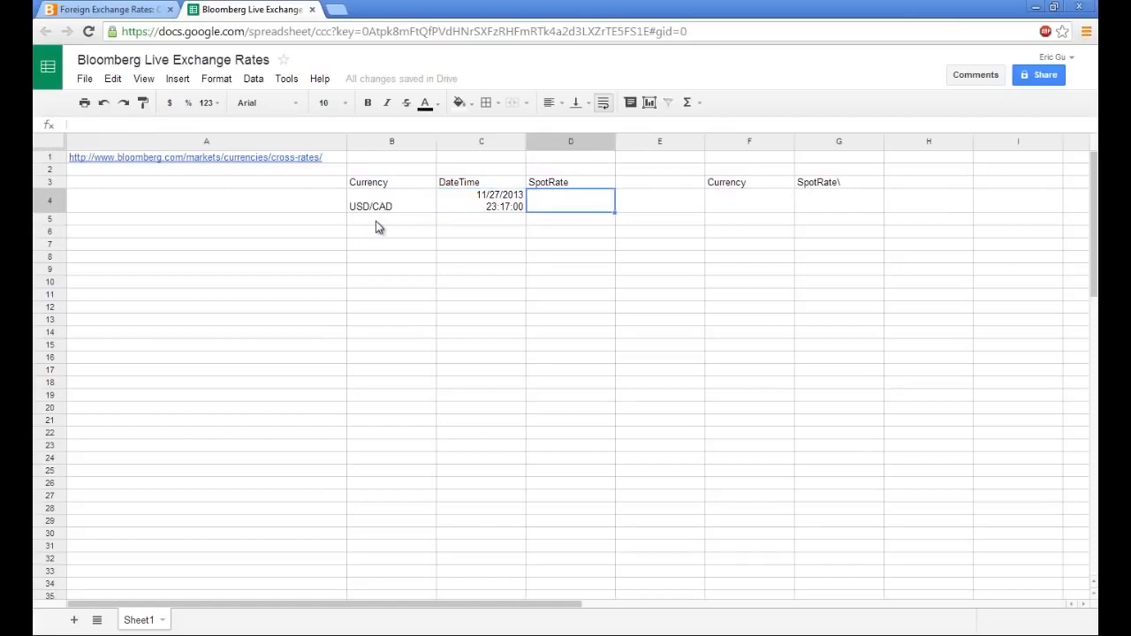
# Start an =import formula in D4, then inspect the page element of the USD-to-CAD rate on Bloomberg's cross-rates page
pyautogui.write('=import')
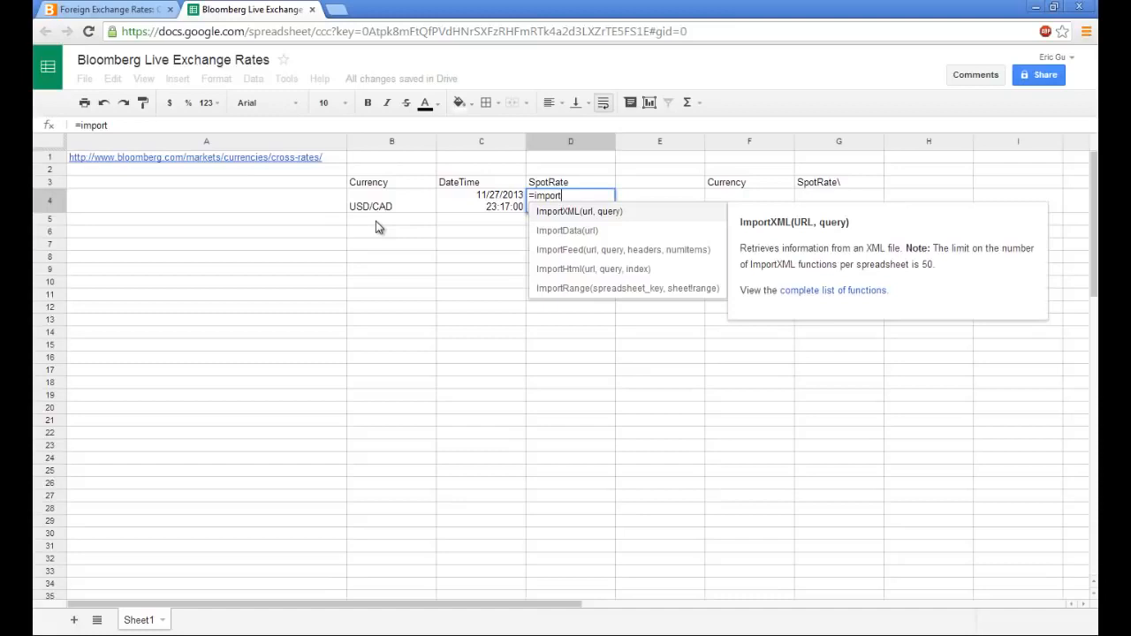
pyautogui.click(133, 9)
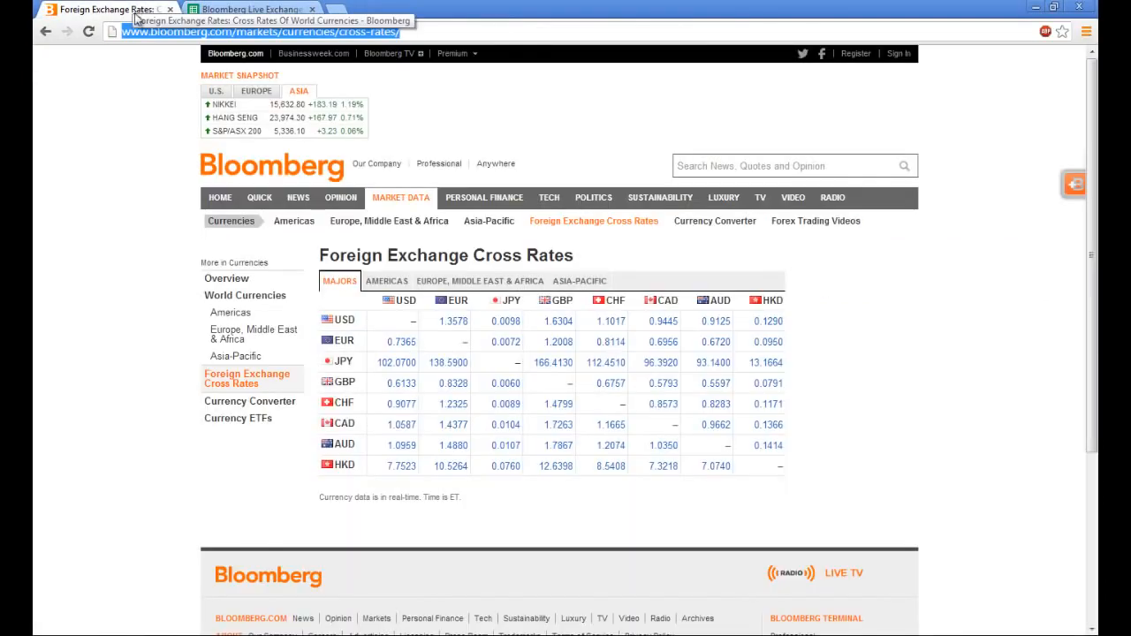
pyautogui.click(149, 65)
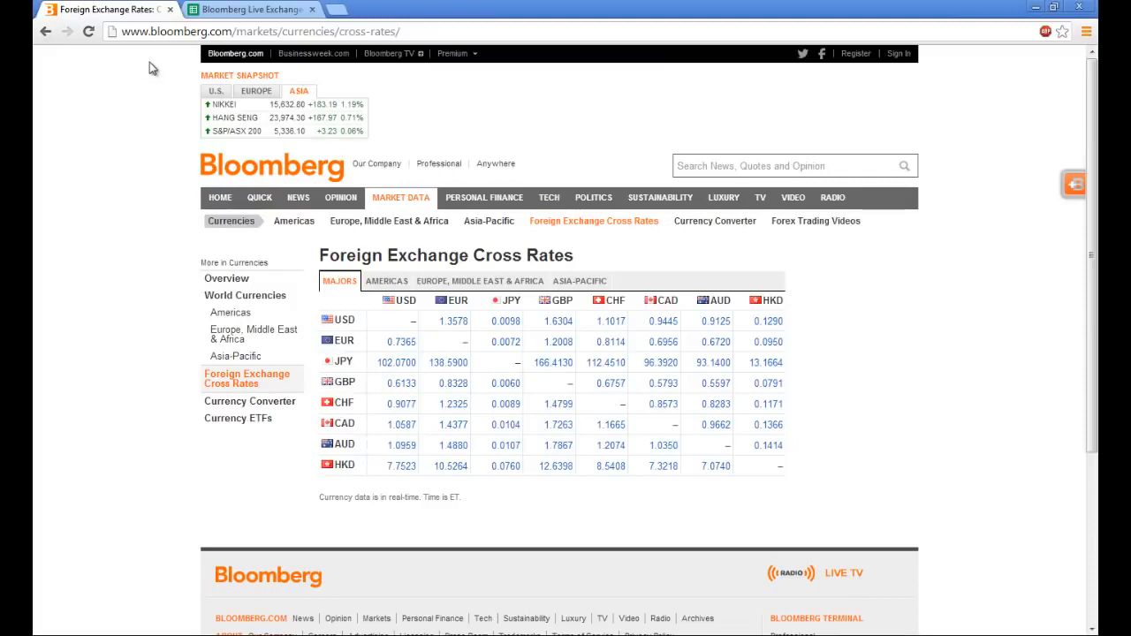
pyautogui.rightClick(396, 431)
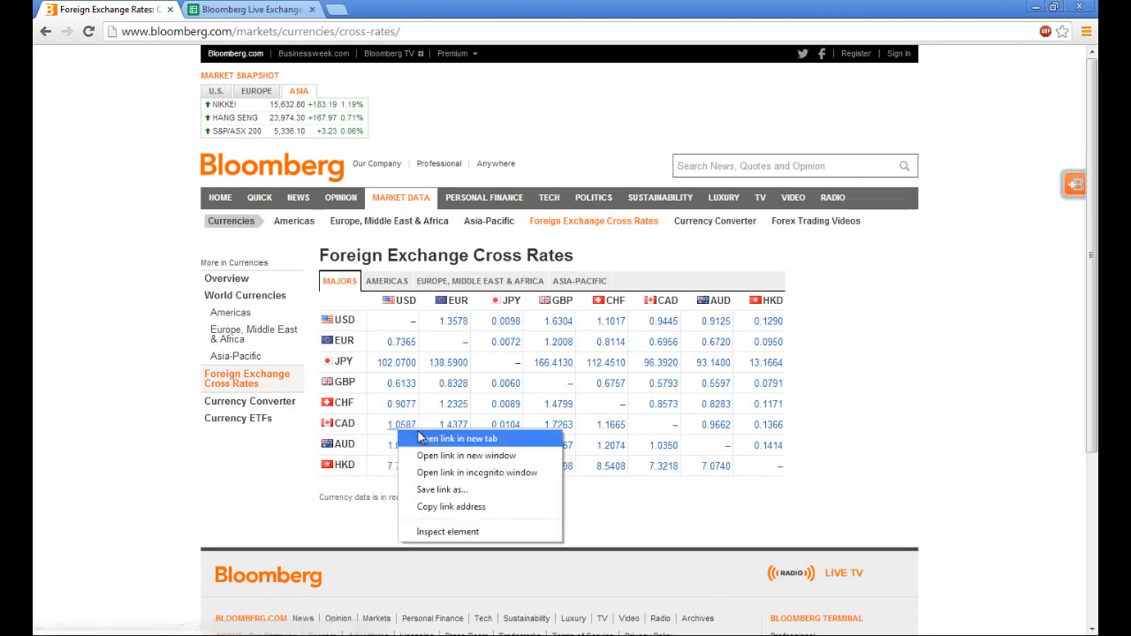
pyautogui.click(492, 534)
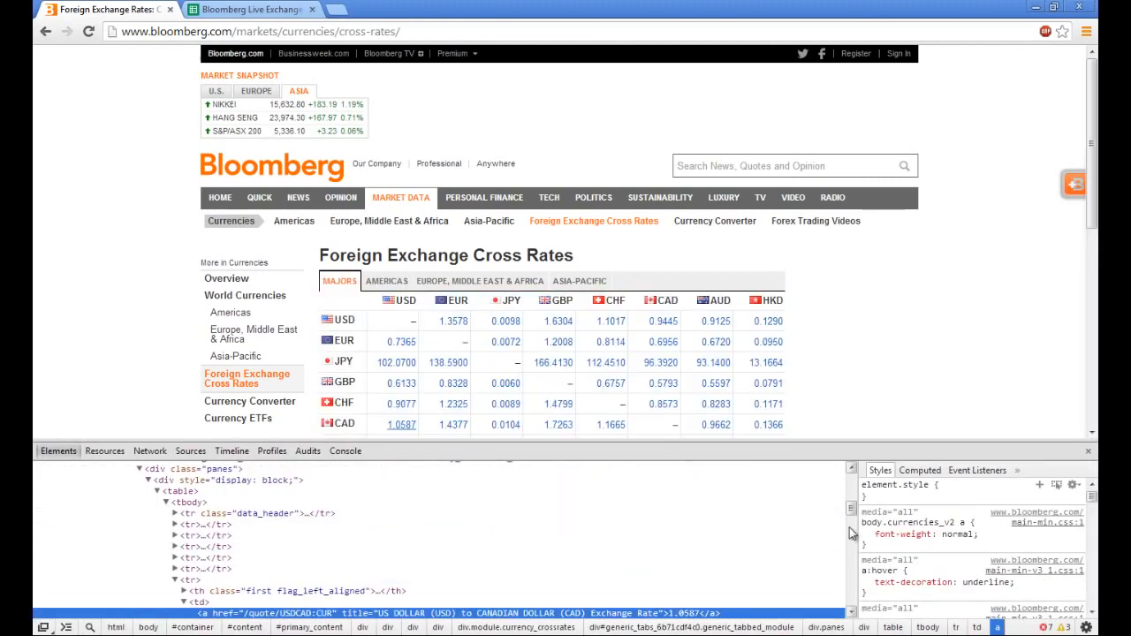
# Examine the markup of the CAD row, expanding the EUR and JPY cells to compare their links with the USD one
pyautogui.click(853, 616)
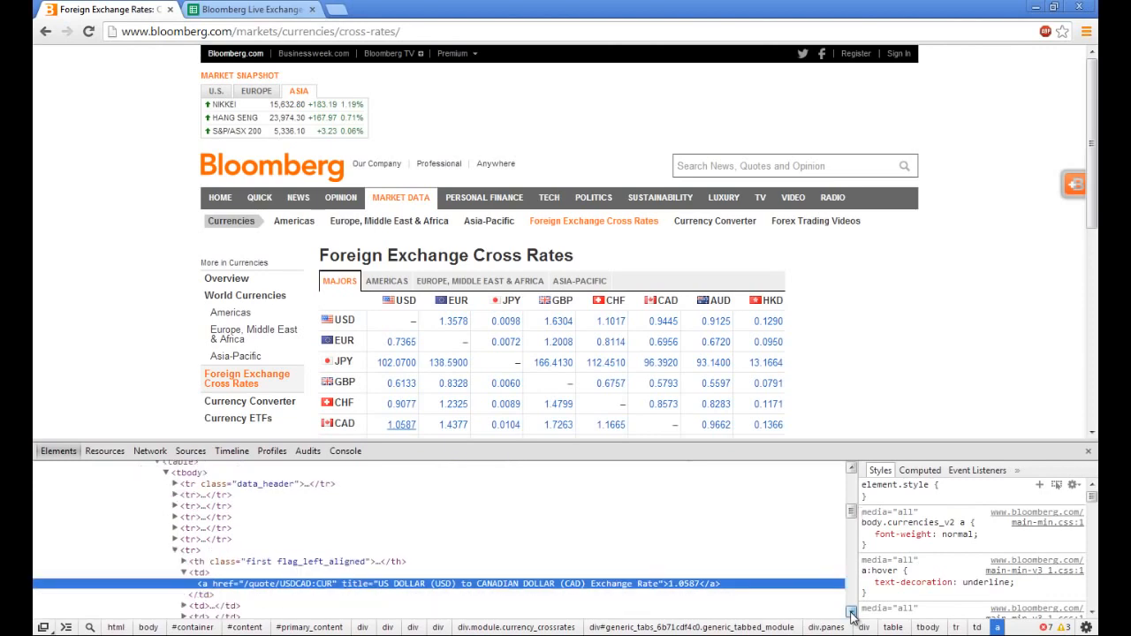
pyautogui.click(853, 616)
pyautogui.click(853, 616)
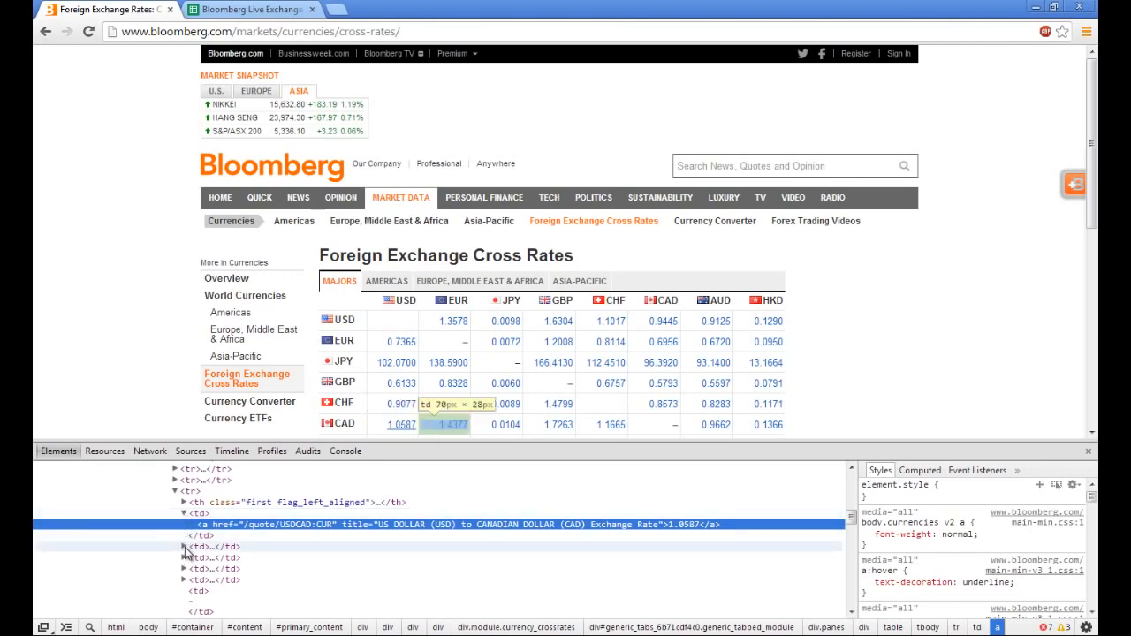
pyautogui.click(184, 547)
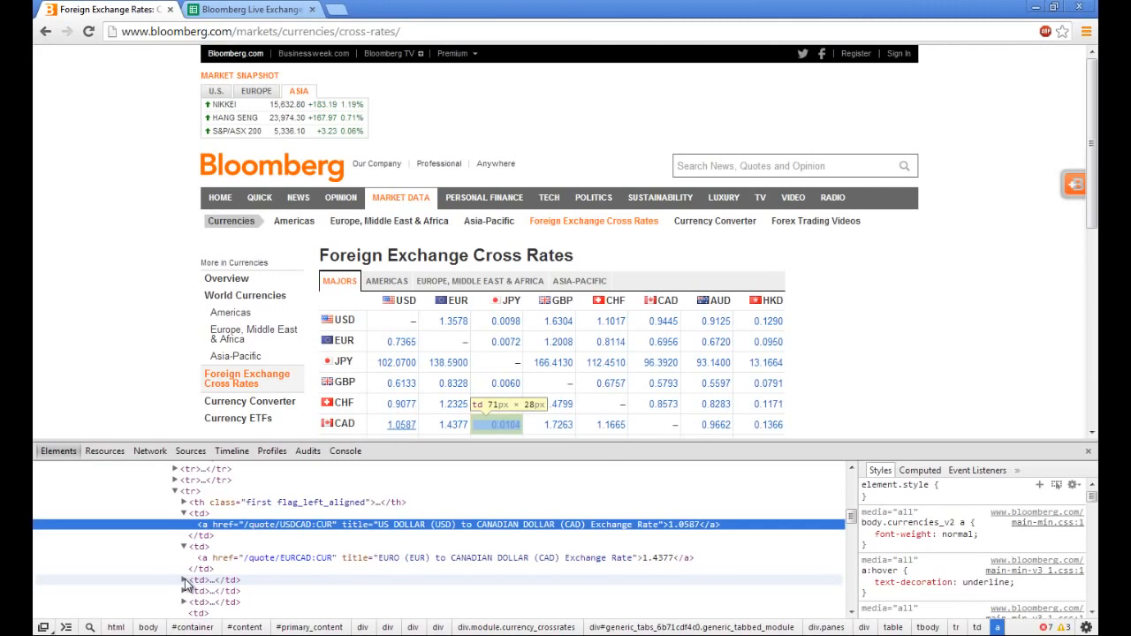
pyautogui.click(184, 581)
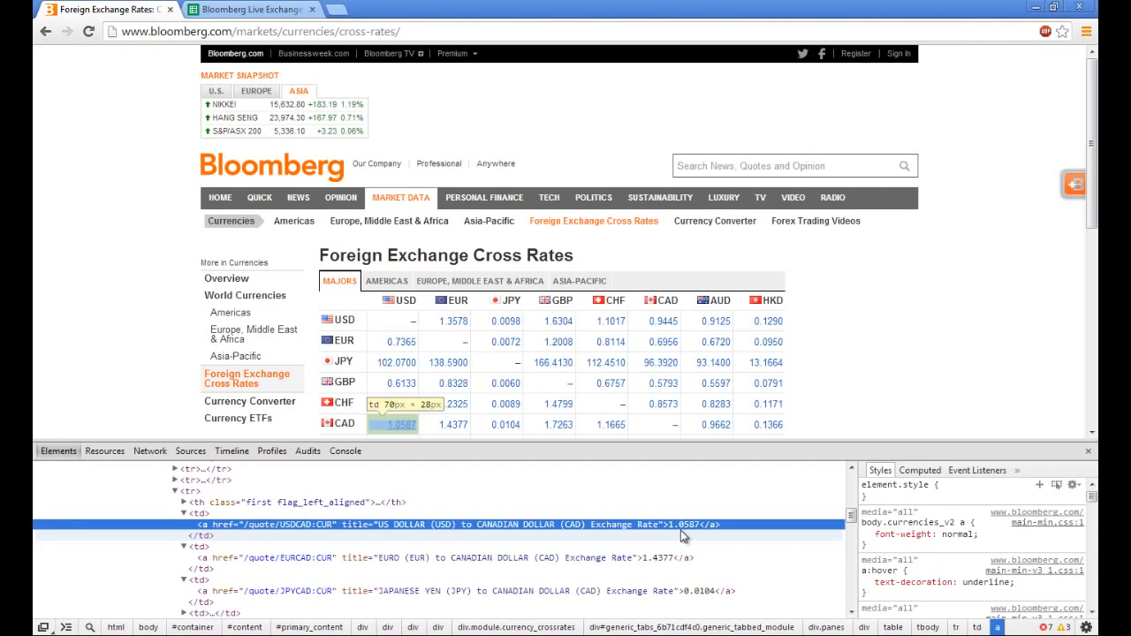
# Copy the USD-to-CAD link element as HTML and switch back to the Bloomberg Live Exchange Rates spreadsheet
pyautogui.rightClick(548, 528)
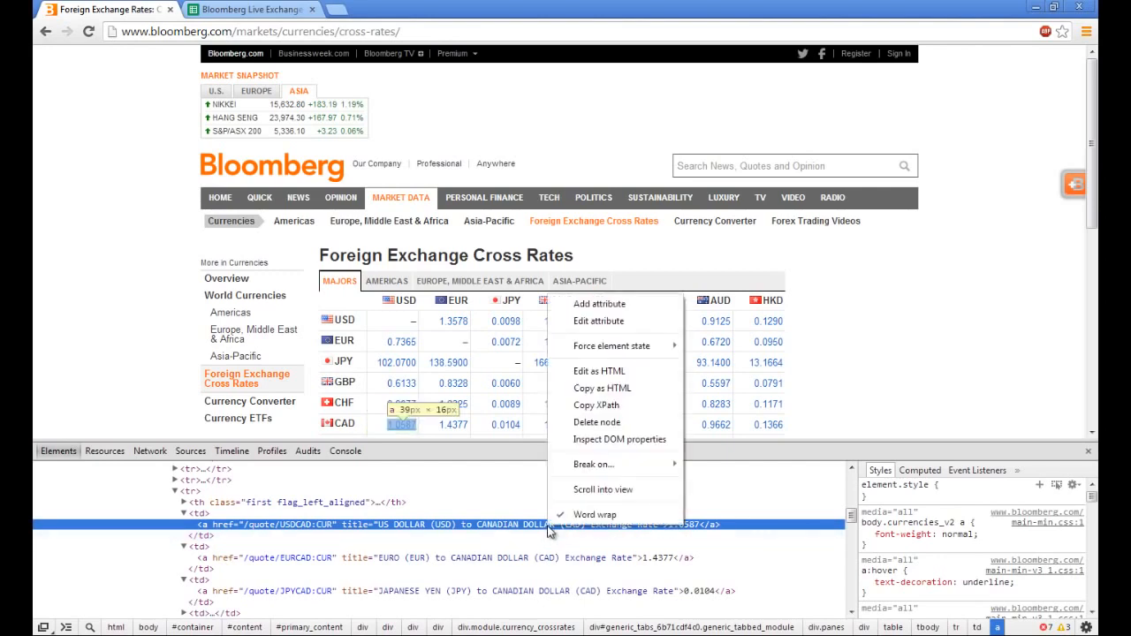
pyautogui.click(621, 394)
pyautogui.click(274, 9)
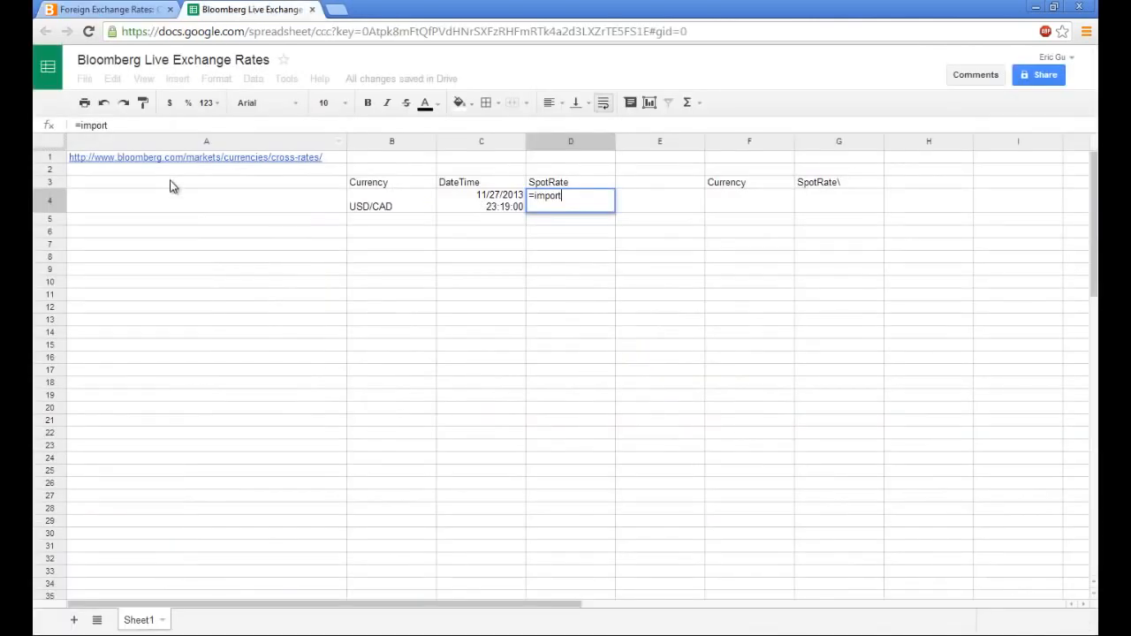
pyautogui.click(172, 170)
pyautogui.rightClick(172, 174)
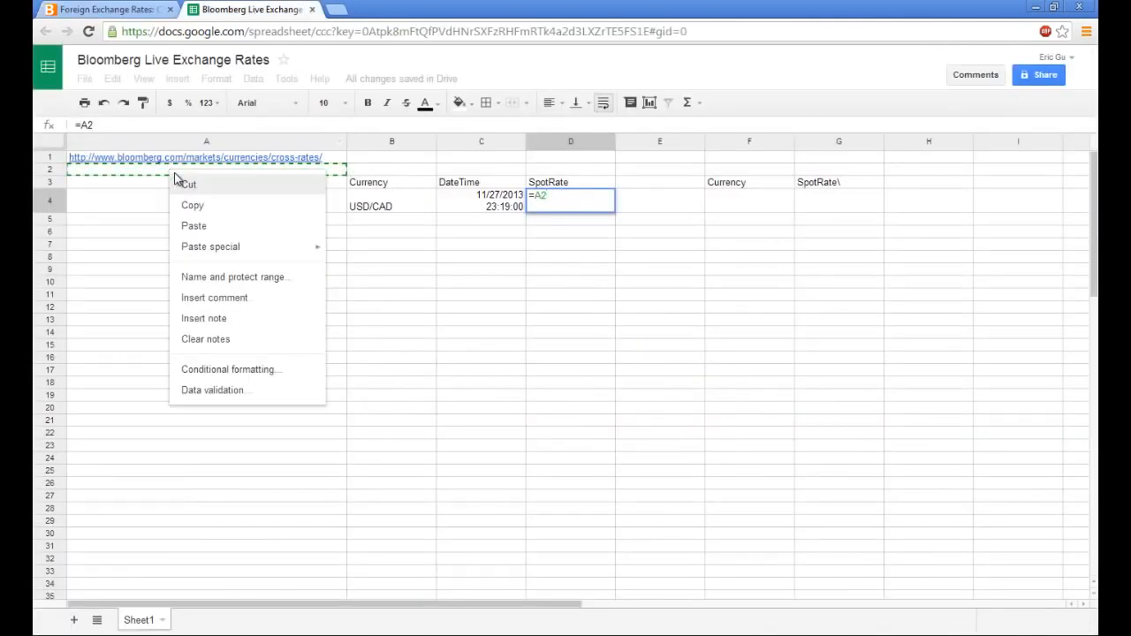
pyautogui.press('Escape')
pyautogui.press('Escape')
# Paste the copied USD/CAD link HTML into cell A2, under the Bloomberg URL
pyautogui.click(177, 174)
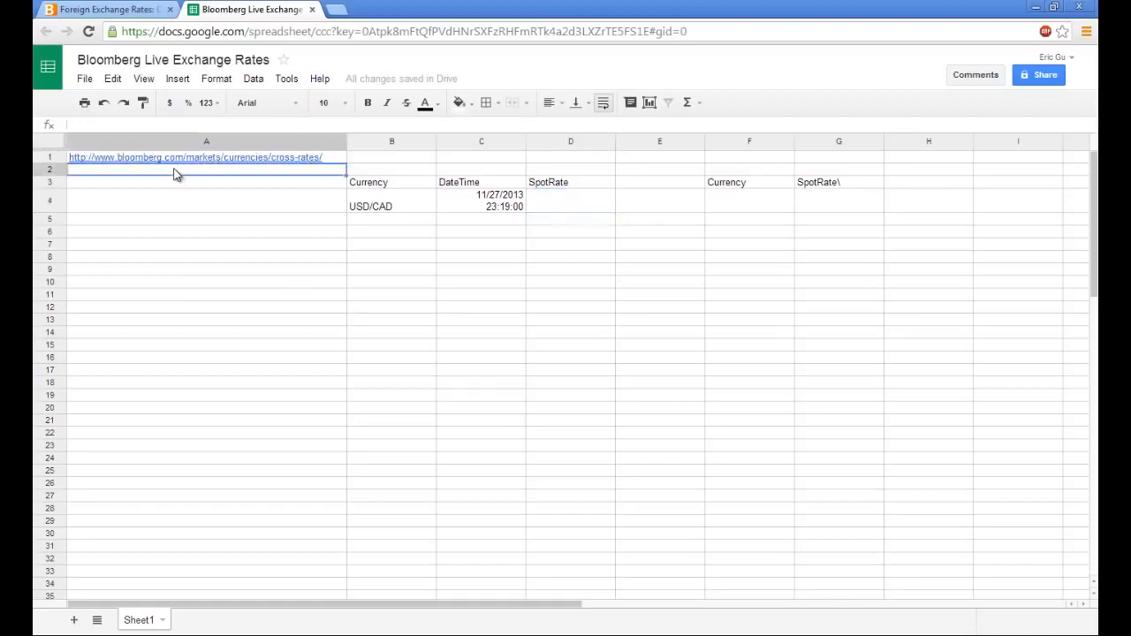
pyautogui.rightClick(177, 174)
pyautogui.click(205, 228)
pyautogui.hotkey('ctrl', 'v')
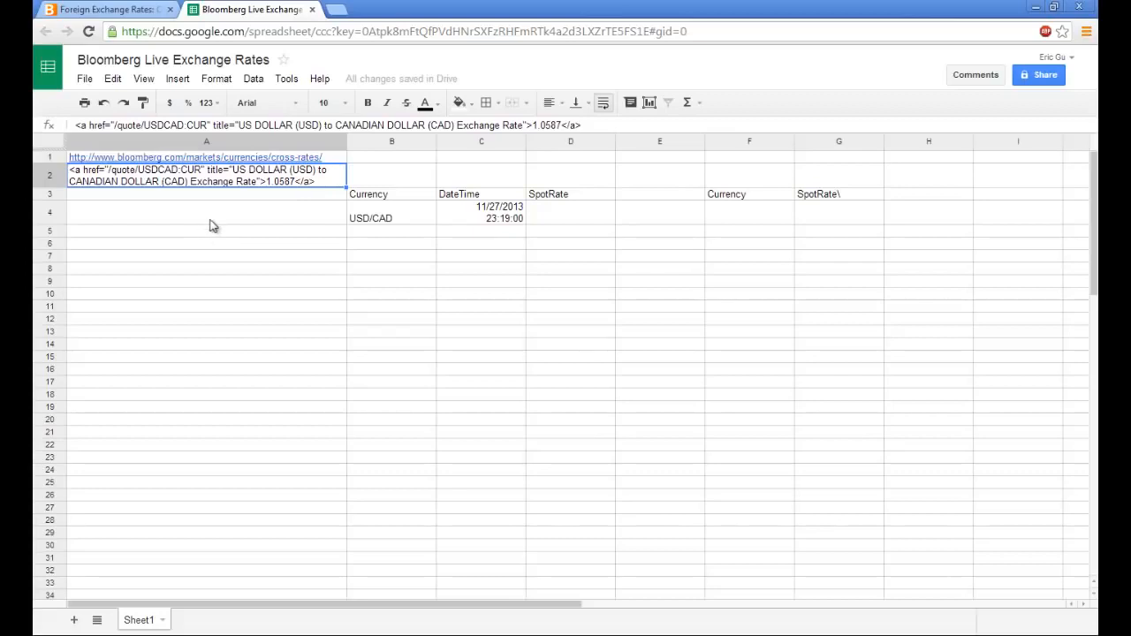
pyautogui.click(549, 222)
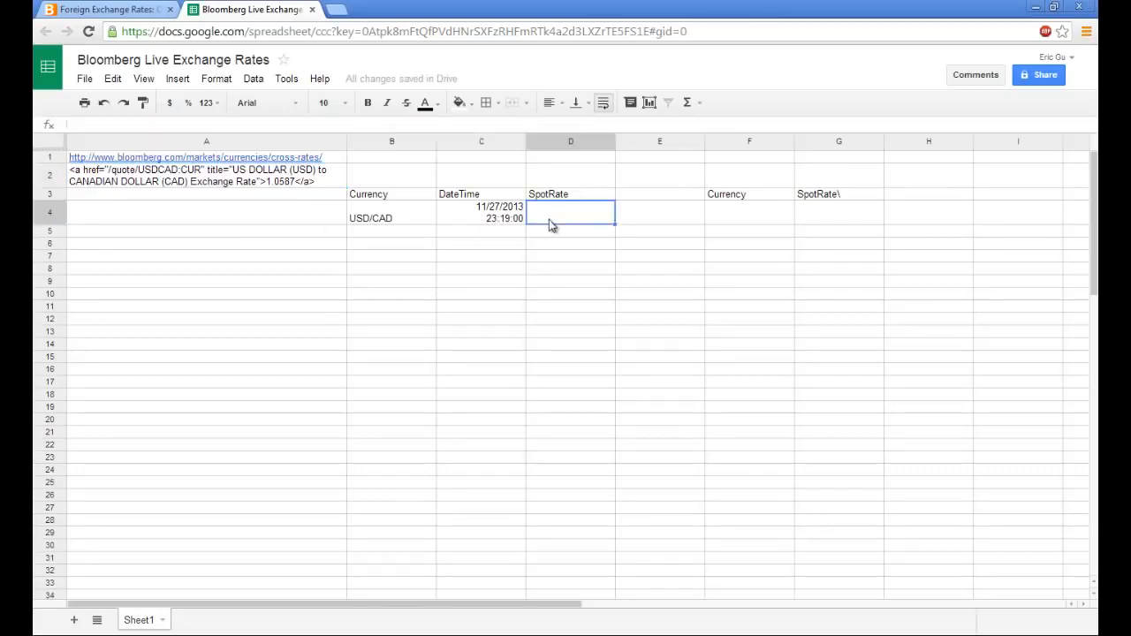
pyautogui.write('=import')
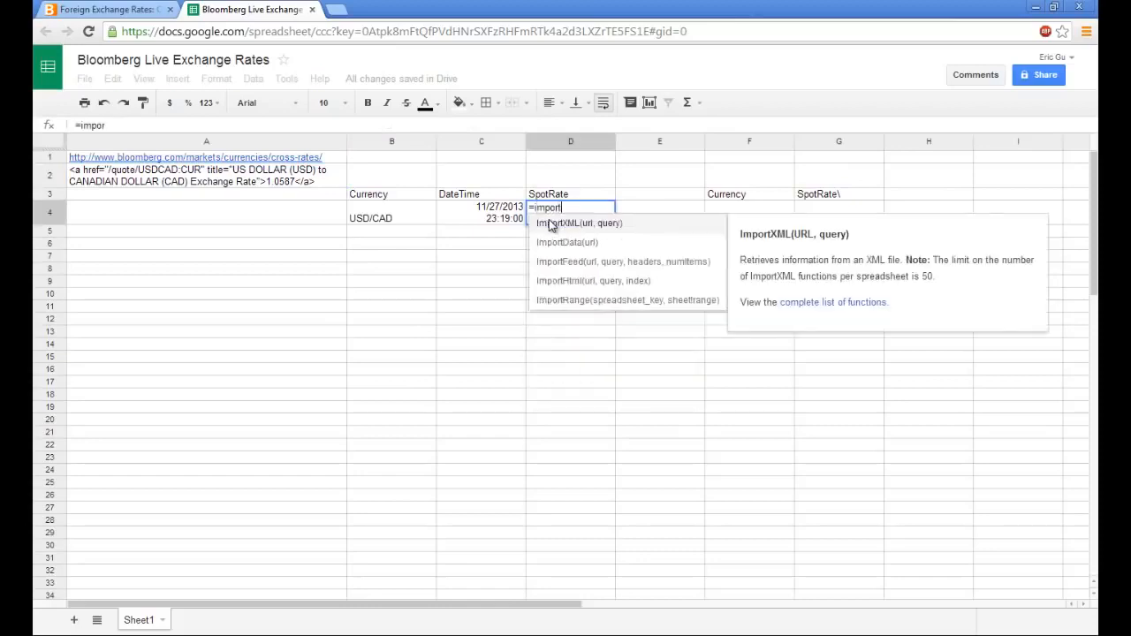
pyautogui.write('XML(')
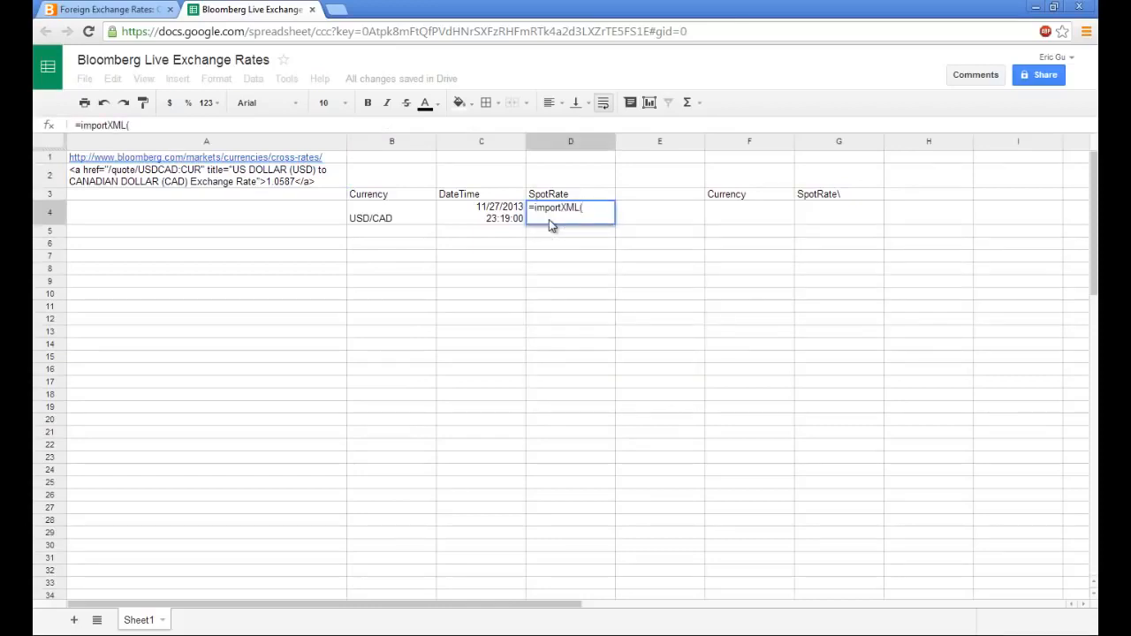
pyautogui.write('A1,')
pyautogui.write('"//a[')
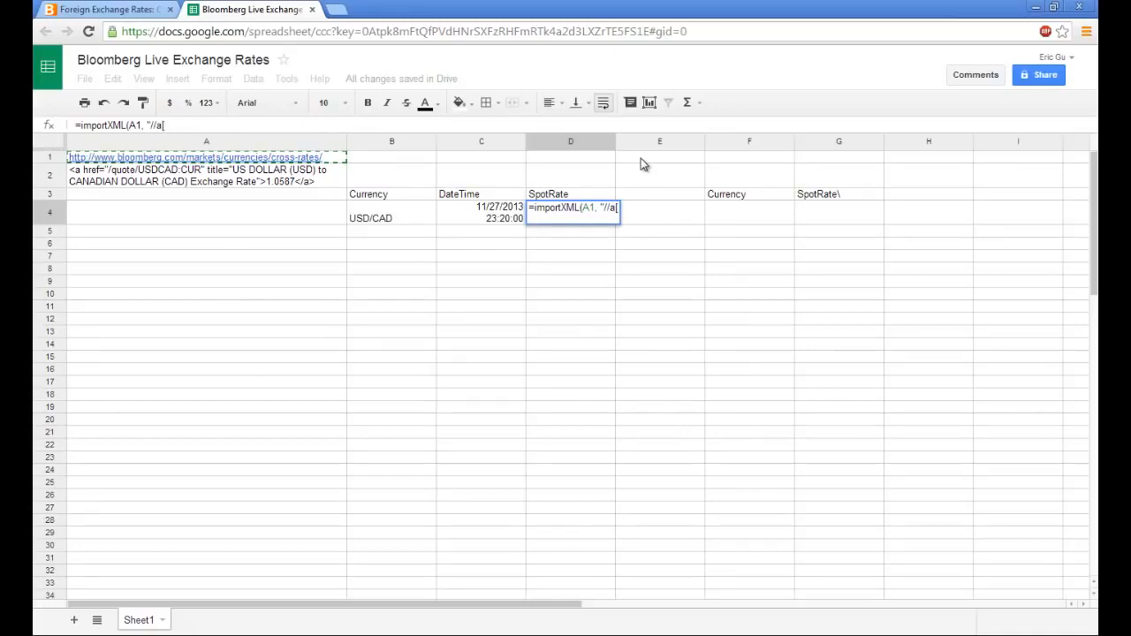
pyautogui.write('@href')
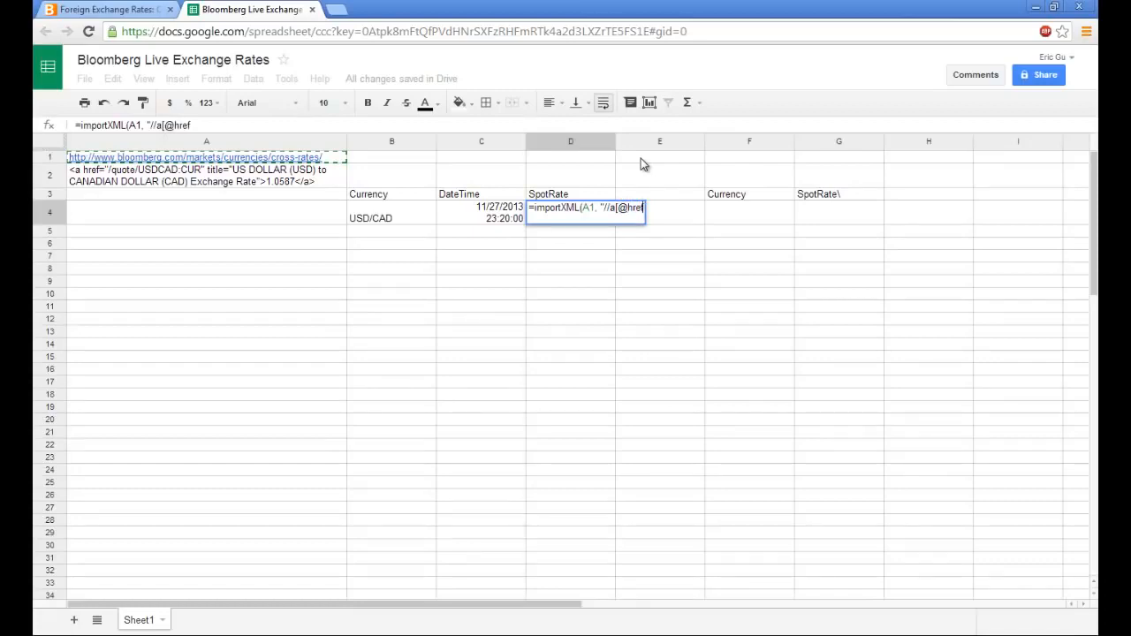
pyautogui.write("='quote")
pyautogui.press('BackSpace')
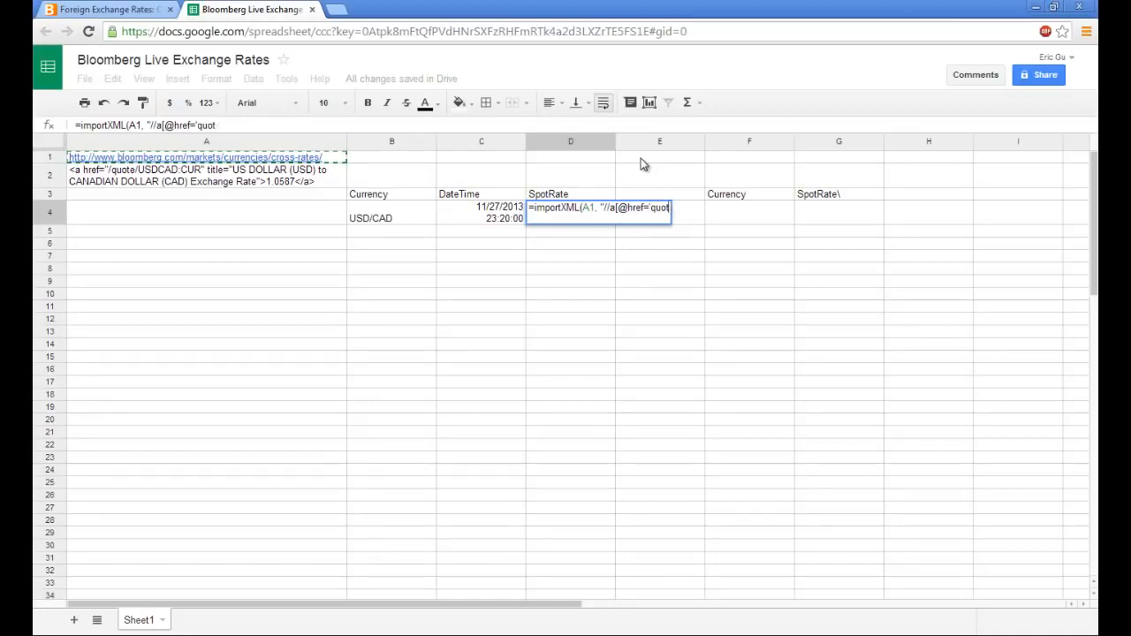
pyautogui.press('BackSpace')
pyautogui.press('BackSpace')
pyautogui.press('BackSpace')
pyautogui.press('BackSpace')
pyautogui.write('/q')
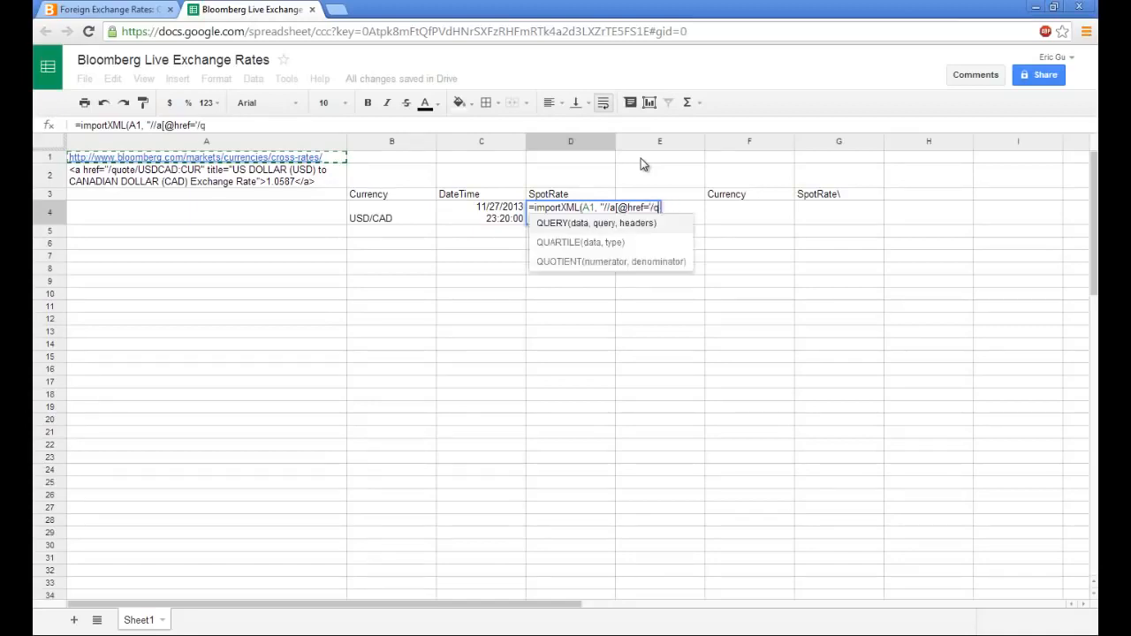
pyautogui.write('uote')
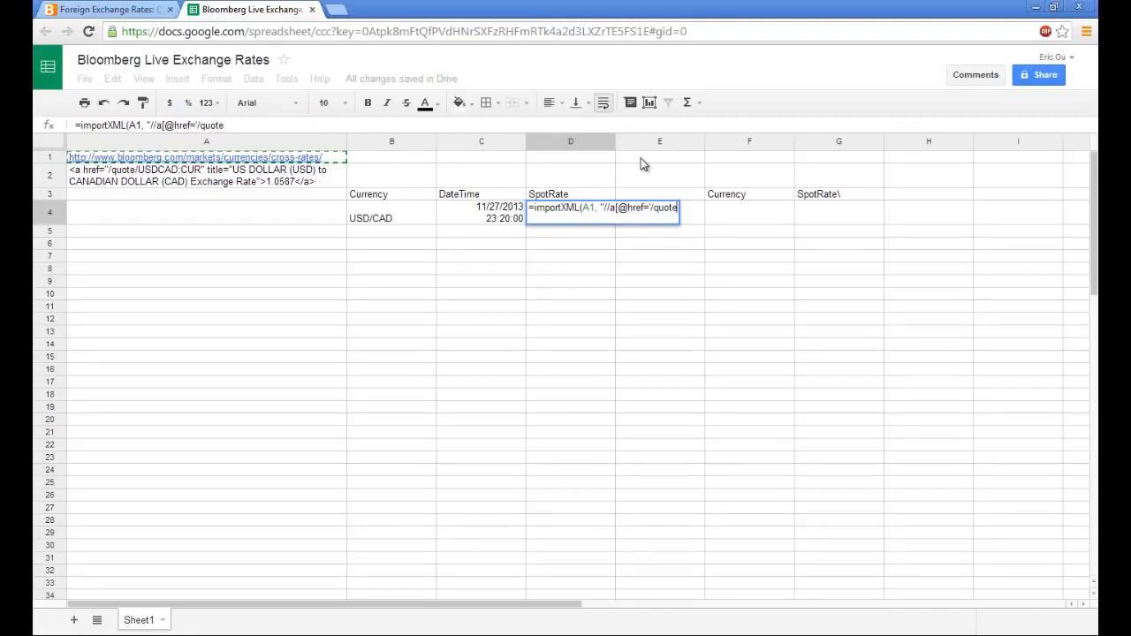
pyautogui.write('/USDCAD')
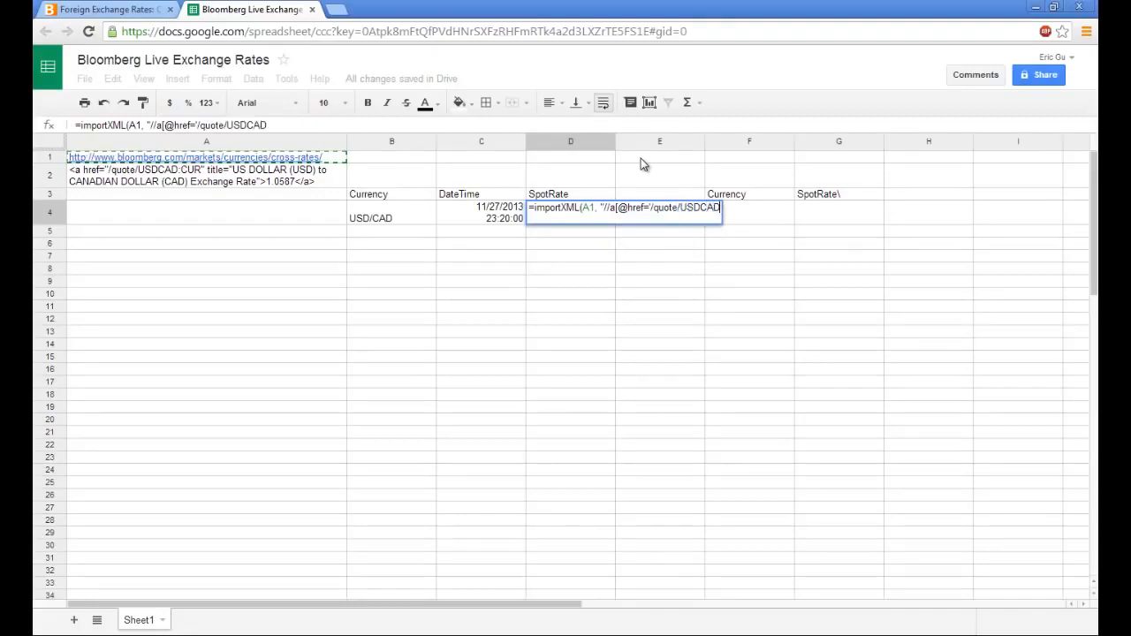
pyautogui.write(':CUR')
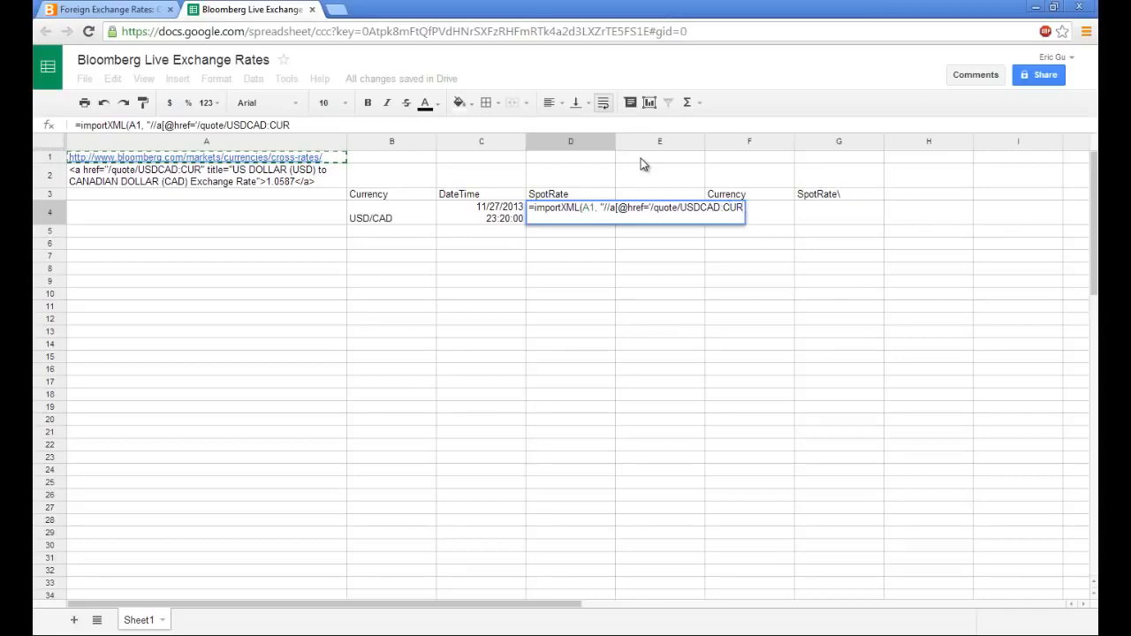
pyautogui.write("'")
pyautogui.write(']')
pyautogui.write(')')
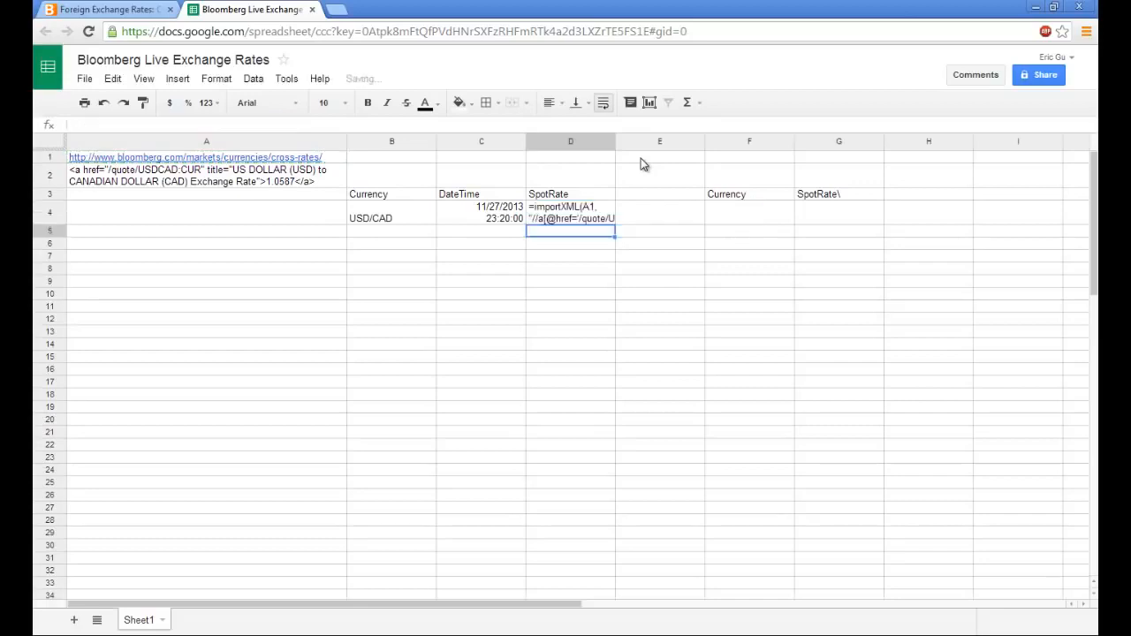
pyautogui.press('Return')
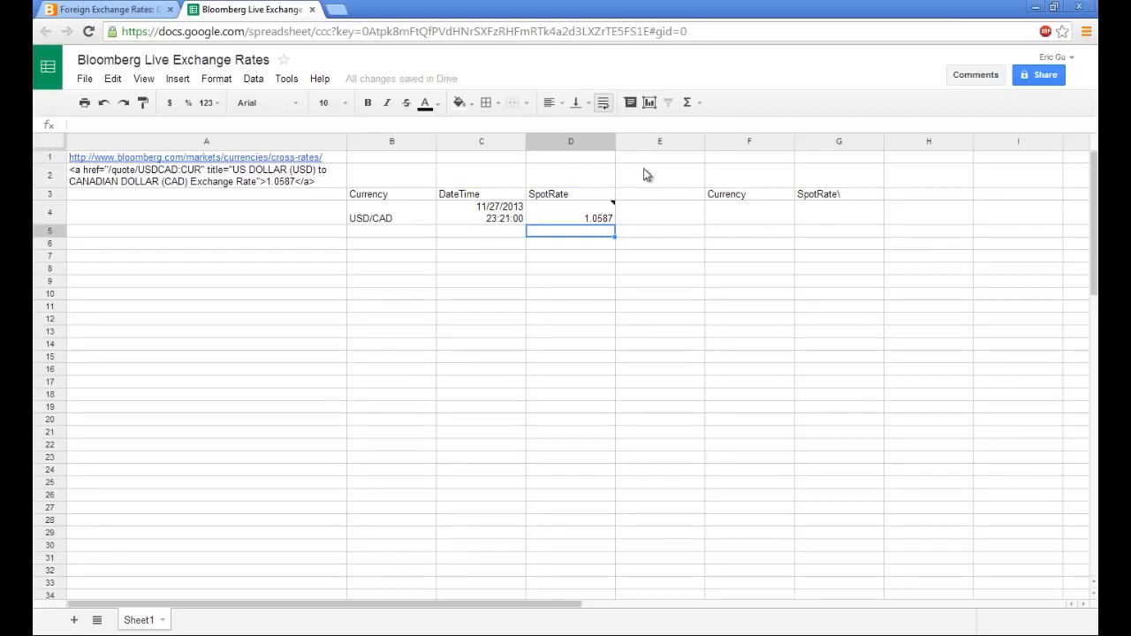
# Hide rows 1 and 2 and column A, which hold the source URL and the copied HTML
pyautogui.moveTo(55, 159); pyautogui.dragTo(53, 178)
pyautogui.rightClick(53, 180)
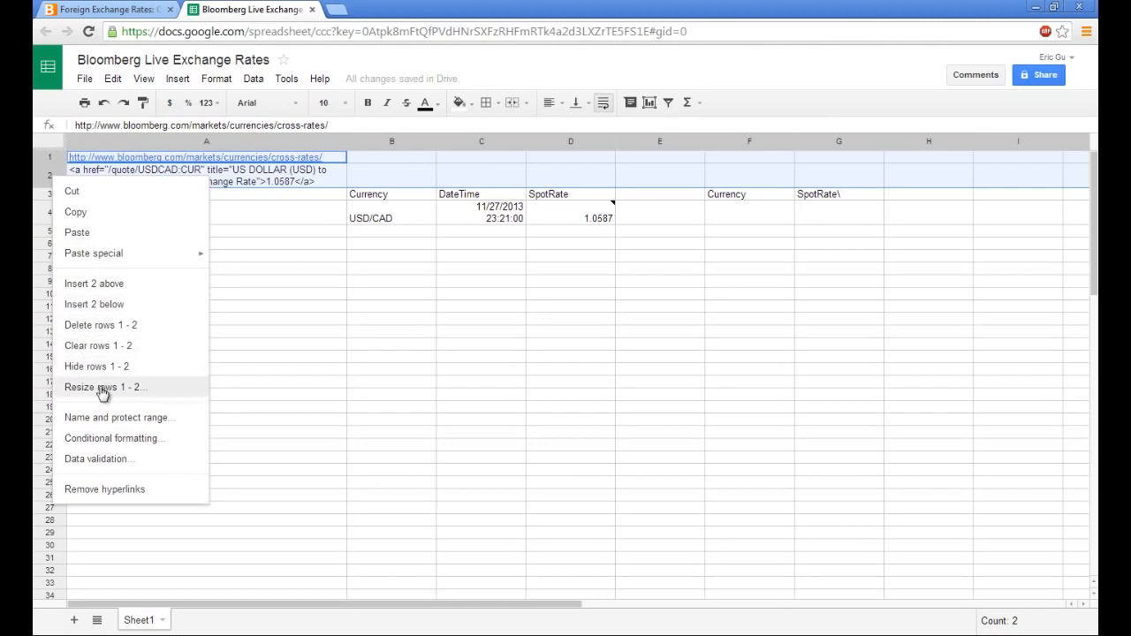
pyautogui.click(97, 325)
pyautogui.click(203, 143)
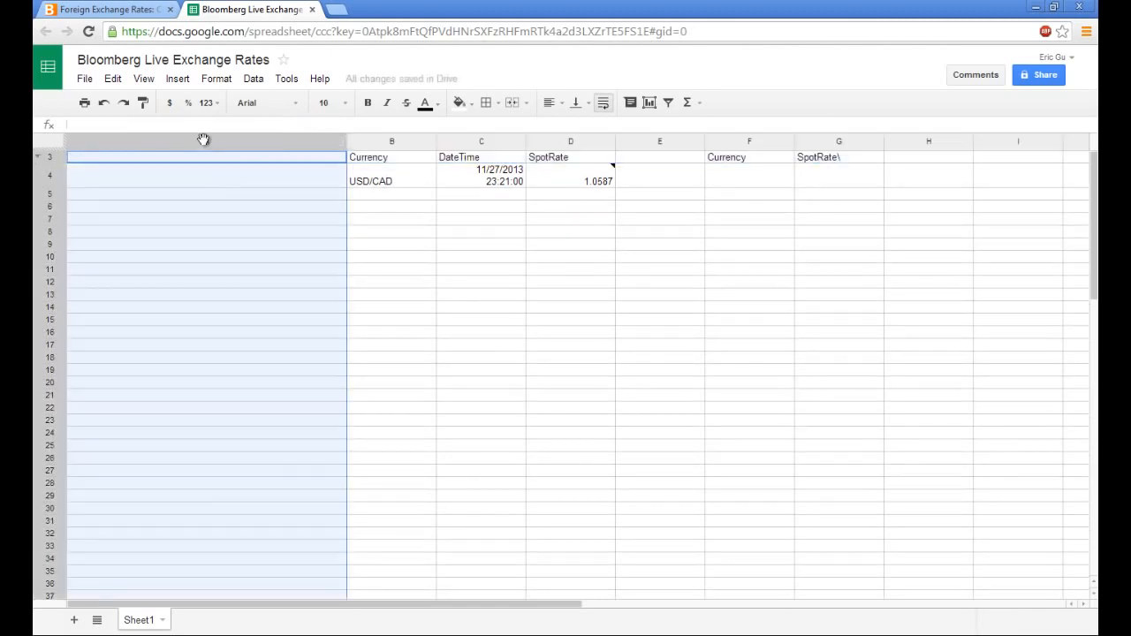
pyautogui.rightClick(203, 143)
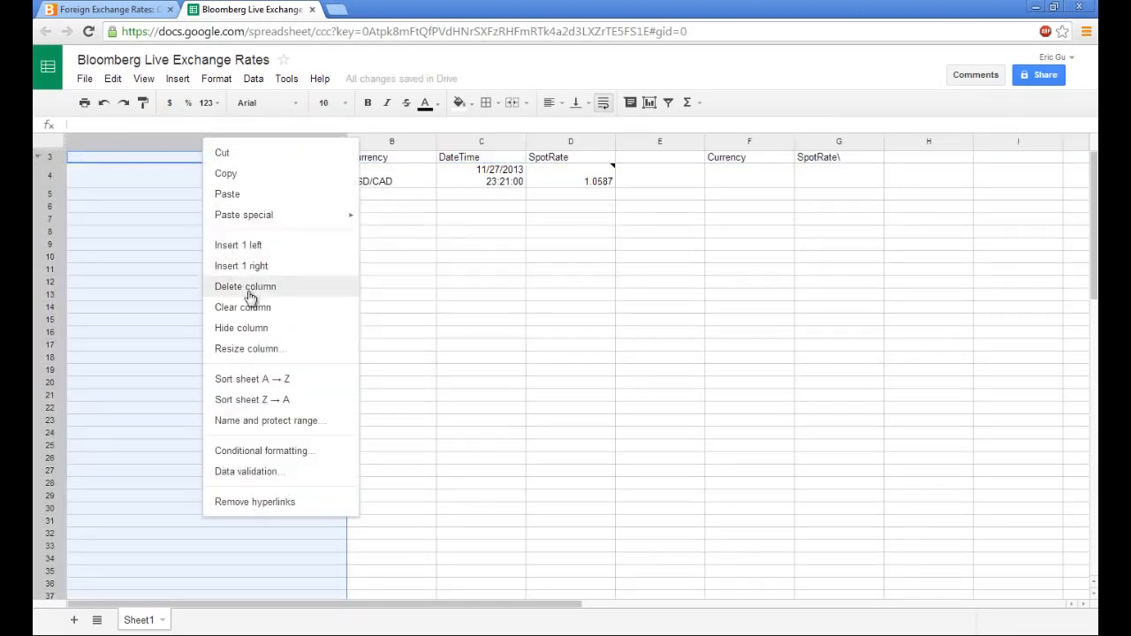
pyautogui.click(259, 330)
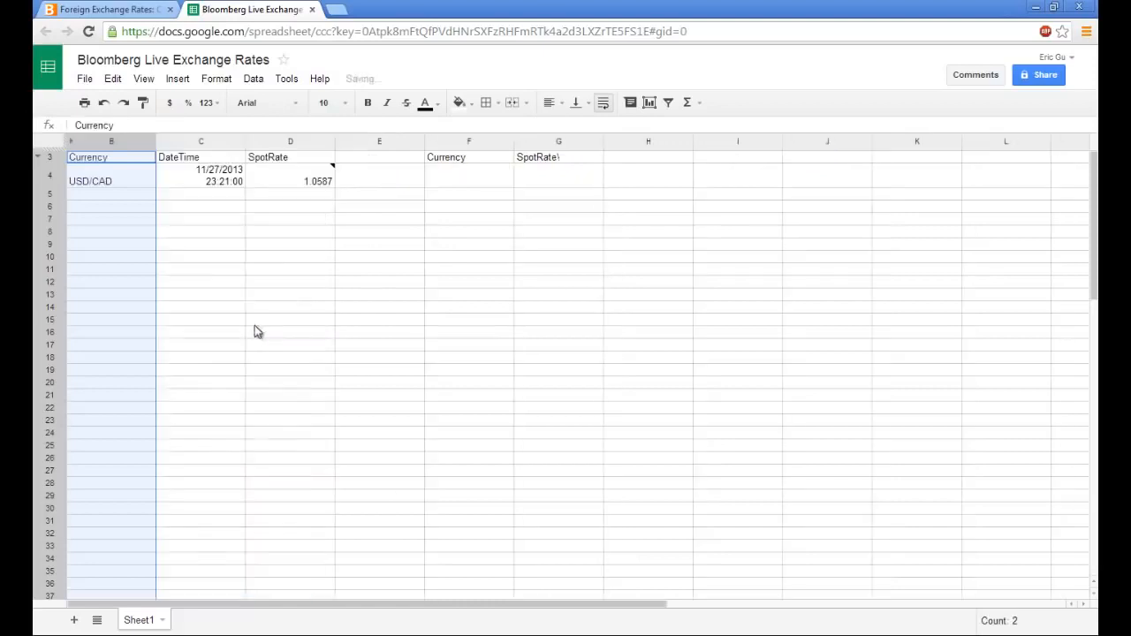
# Enter =CAD/USD in cell F4 under the second Currency header
pyautogui.click(451, 179)
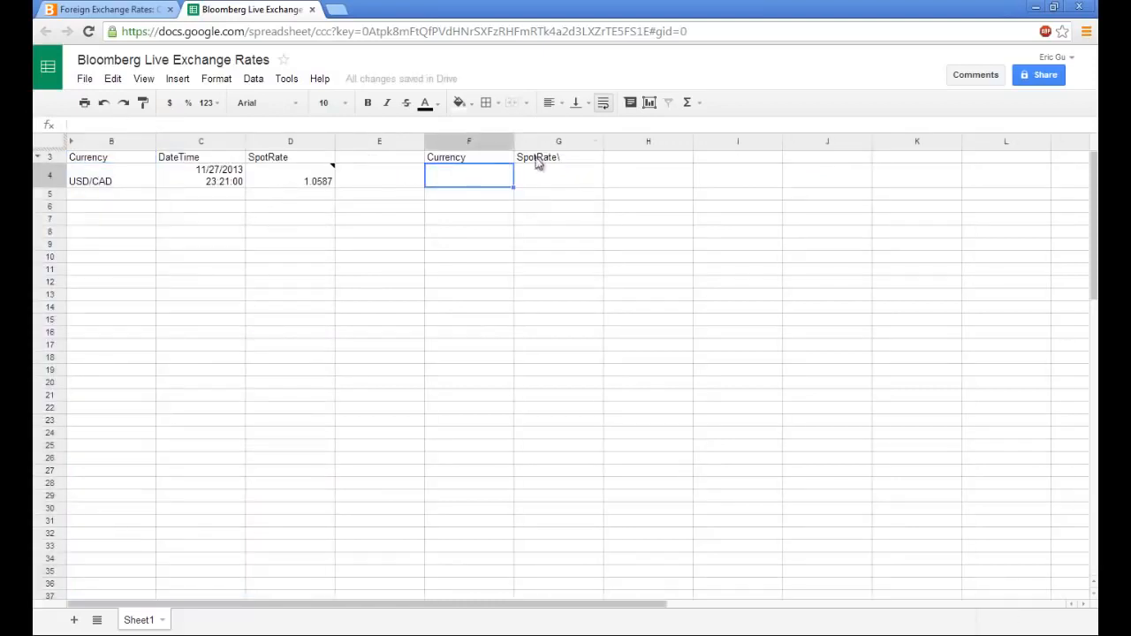
pyautogui.write('=')
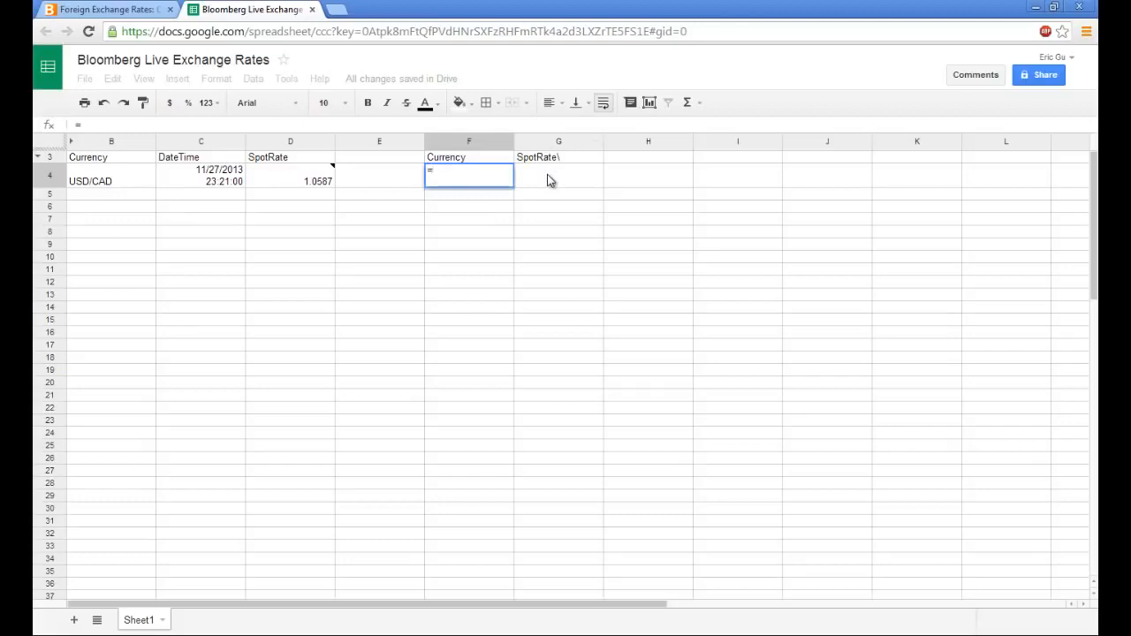
pyautogui.write('CAD/USD')
pyautogui.press('Return')
pyautogui.press('Up')
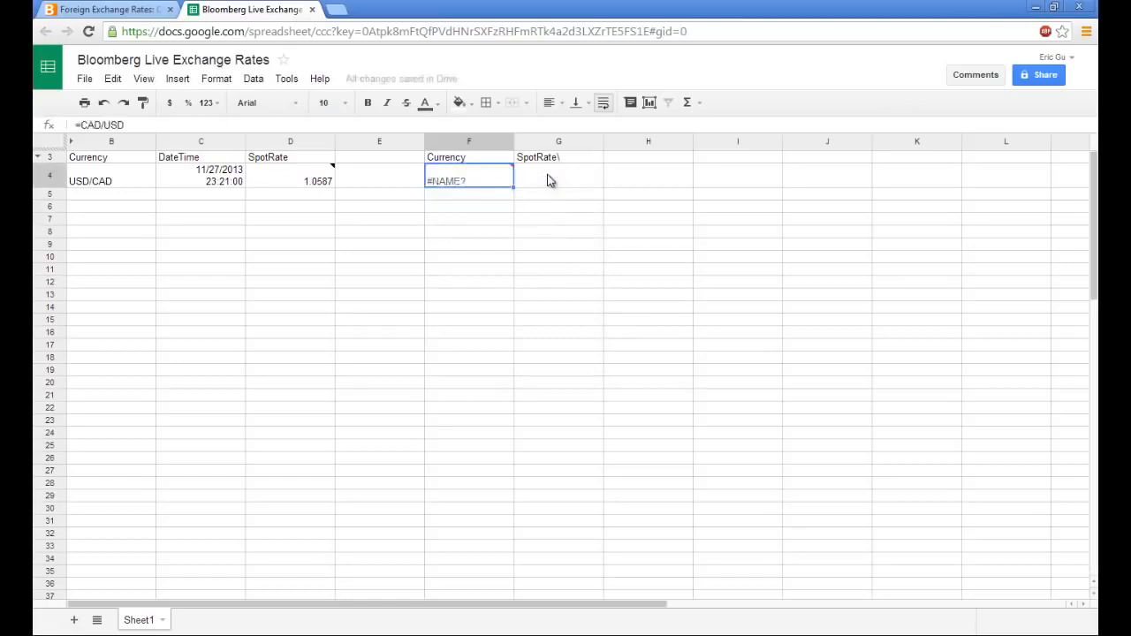
pyautogui.click(548, 180)
# Replace the second rate header in G3 with a copy of the SpotRate header from D3
pyautogui.click(305, 160)
pyautogui.hotkey('ctrl', 'c')
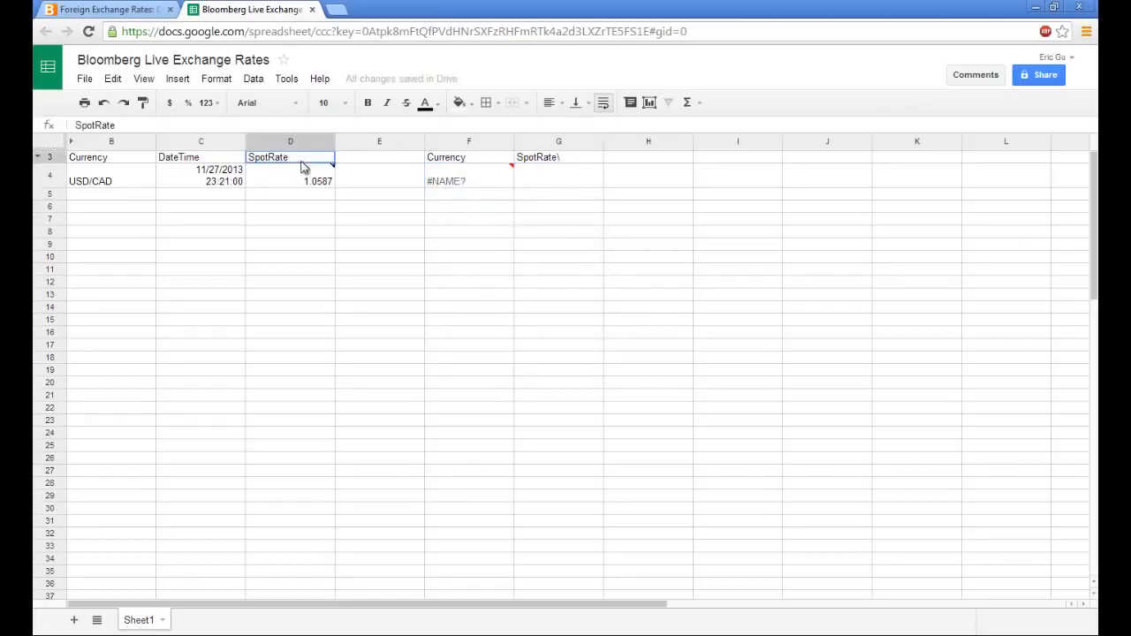
pyautogui.click(547, 162)
pyautogui.hotkey('ctrl', 'v')
pyautogui.click(553, 175)
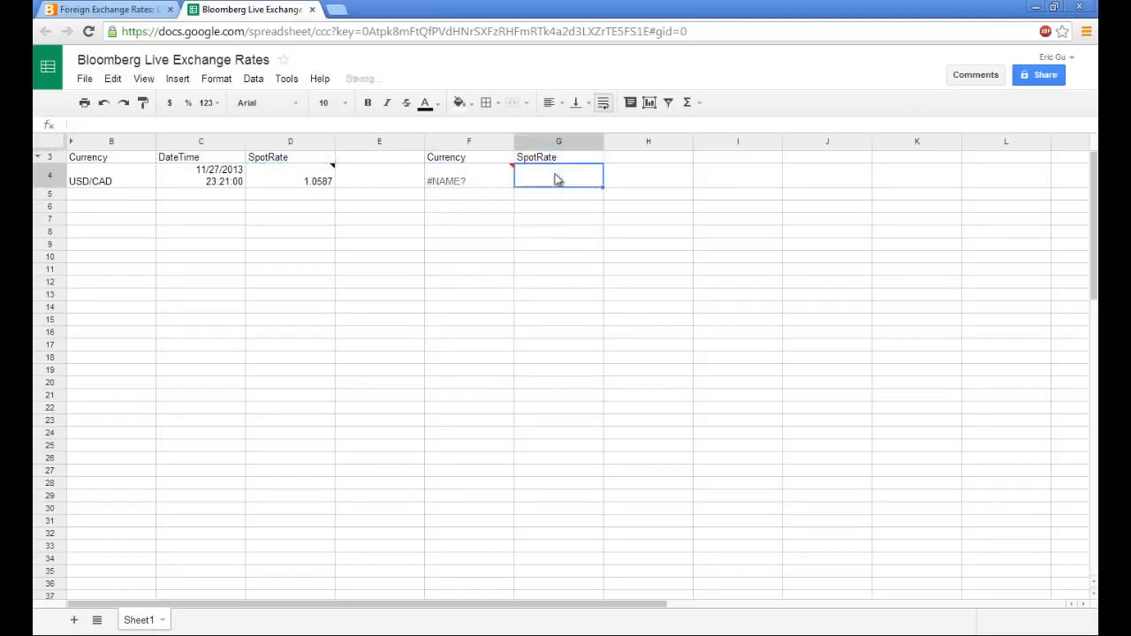
# Remove the equals sign from cell F4 so it holds the plain text CAD/USD
pyautogui.click(482, 174)
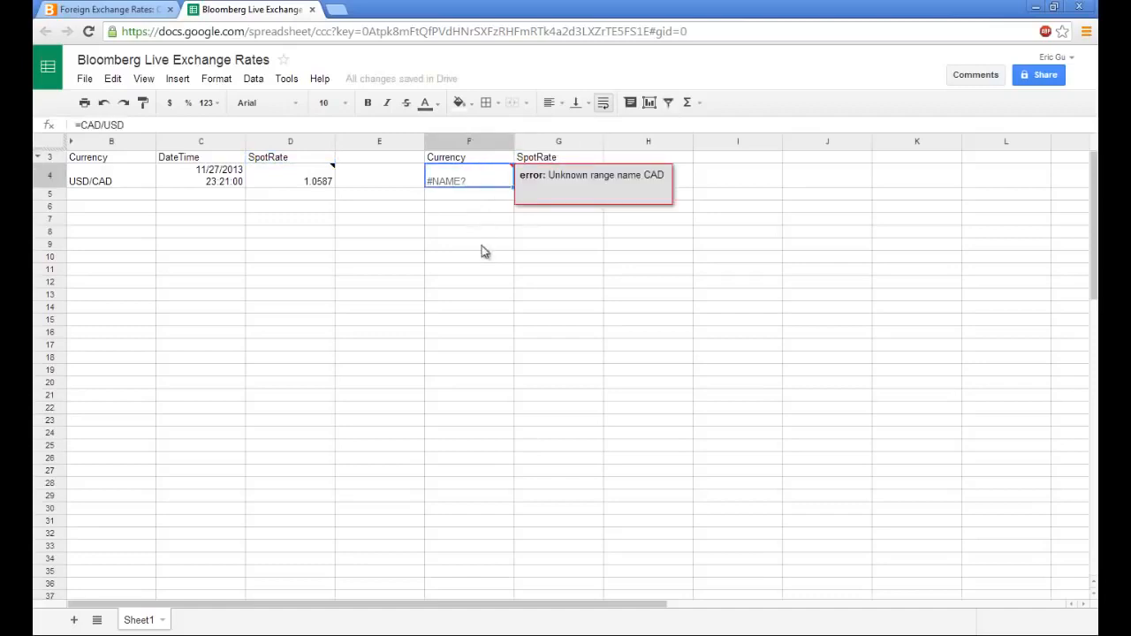
pyautogui.click(80, 125)
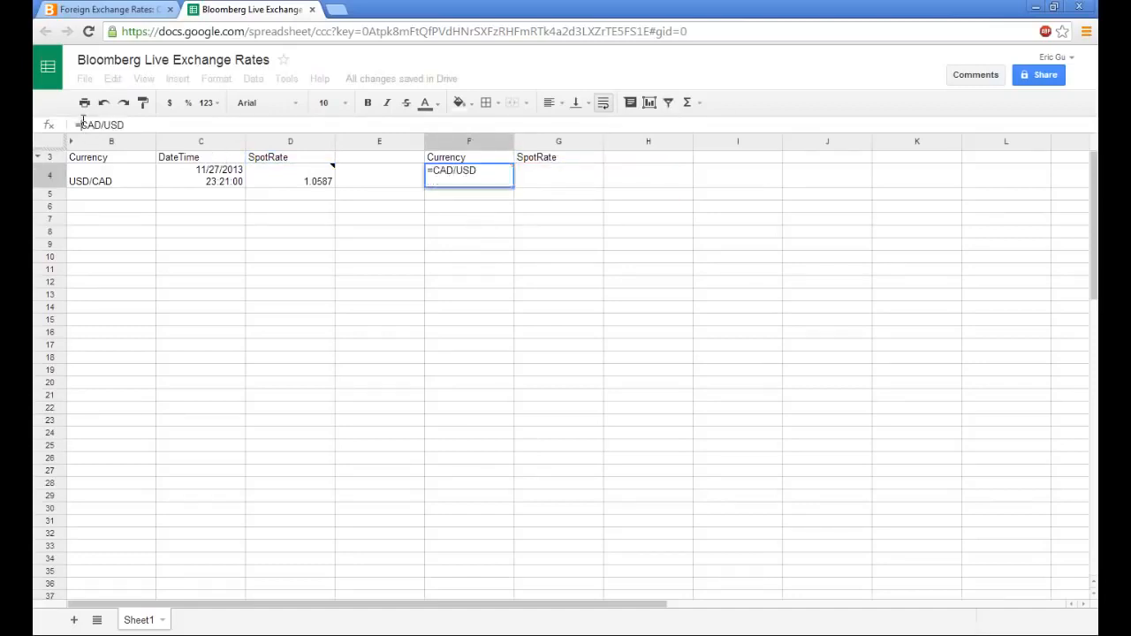
pyautogui.press('BackSpace')
# Enter the formula =1/D4 in cell G4 for the CAD/USD spot rate
pyautogui.click(536, 181)
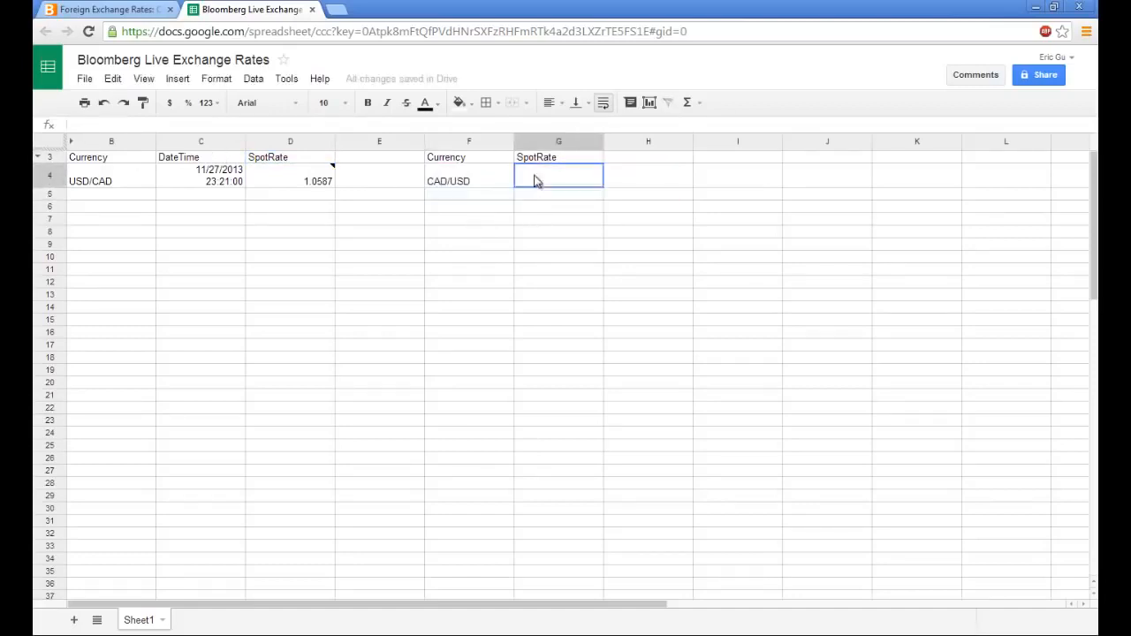
pyautogui.write('=1/')
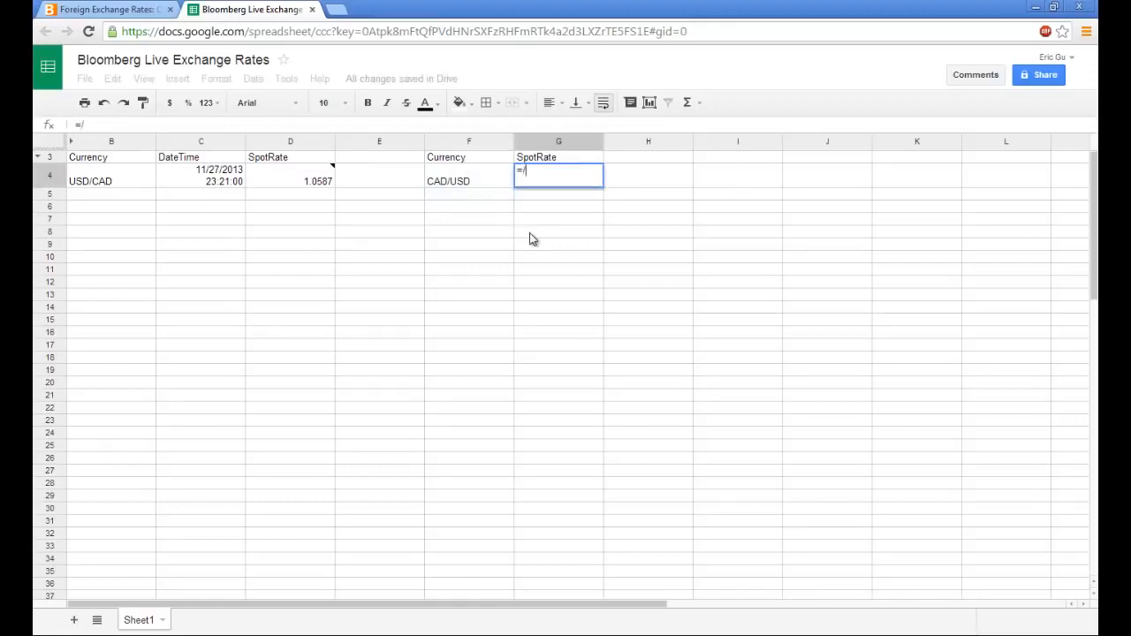
pyautogui.press('Left')
pyautogui.press('Left')
pyautogui.press('Left')
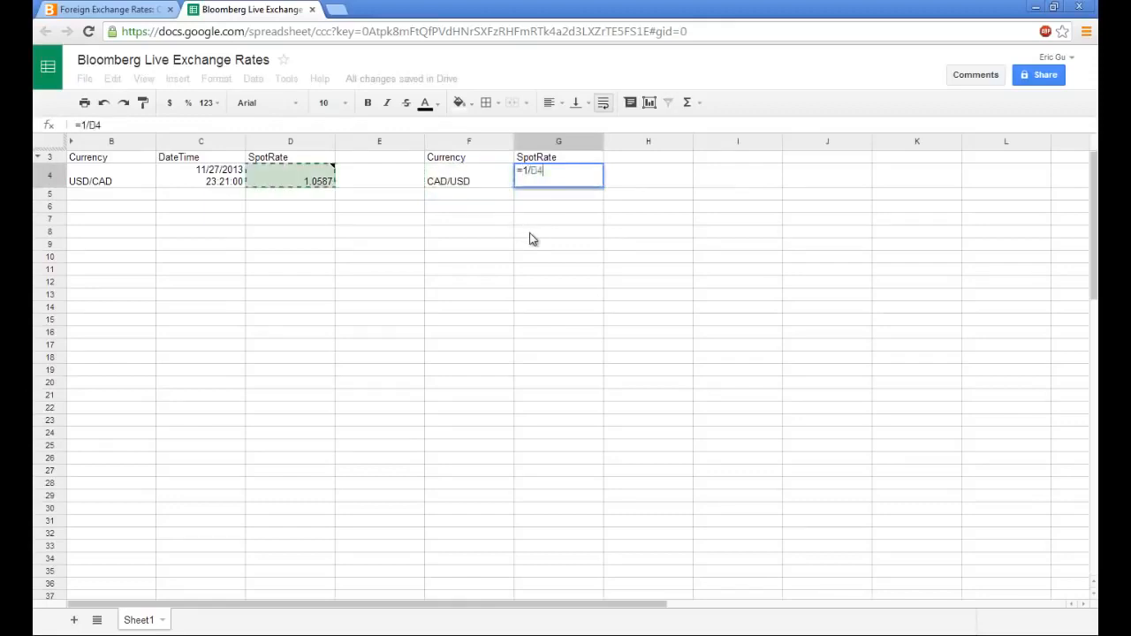
pyautogui.press('Return')
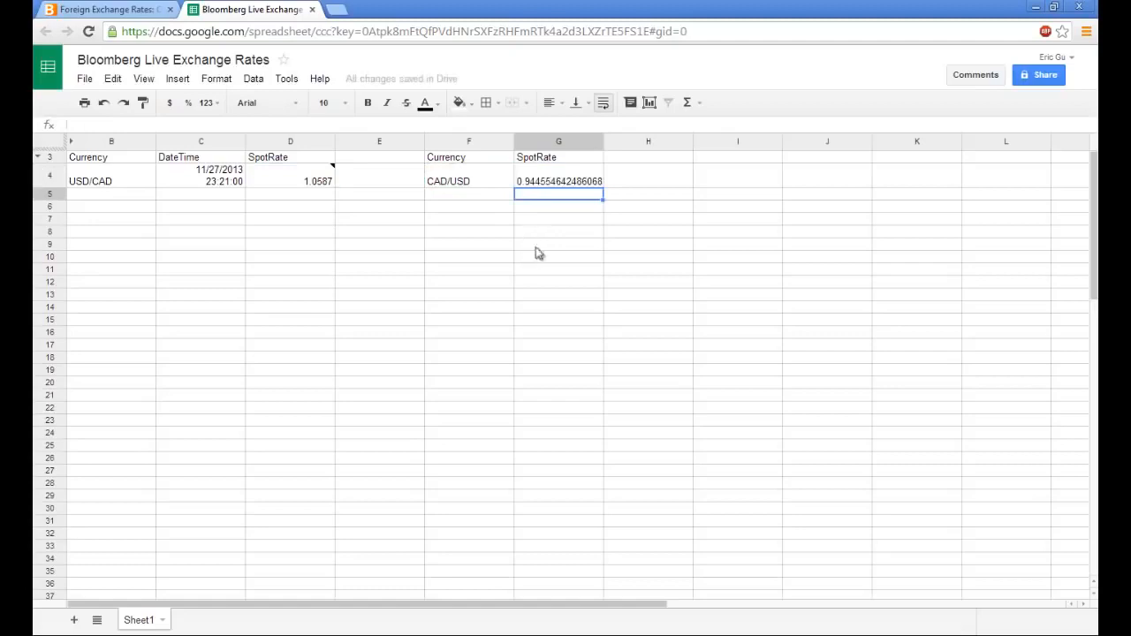
# Format the CAD/USD rate in G4 with a custom decimal format of 4 decimal places
pyautogui.click(548, 182)
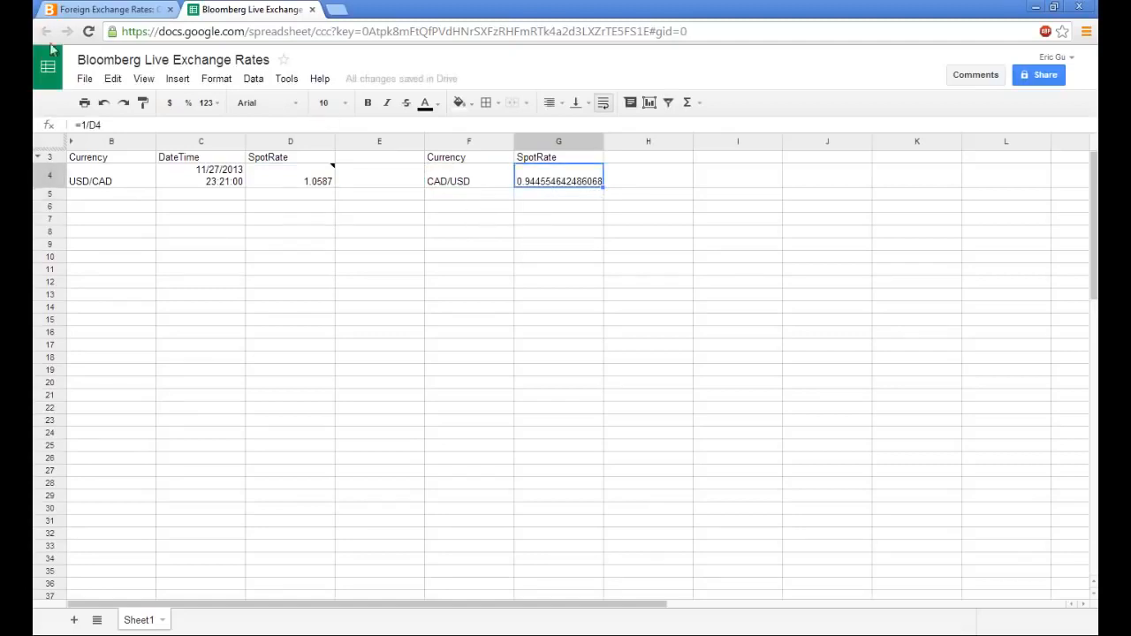
pyautogui.click(221, 105)
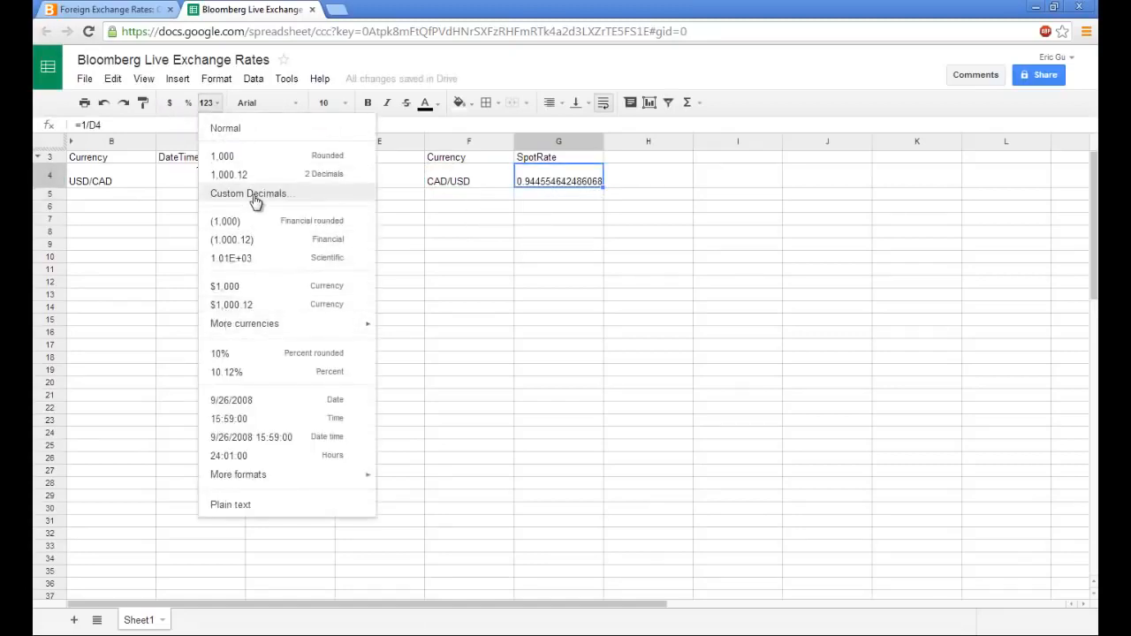
pyautogui.click(254, 196)
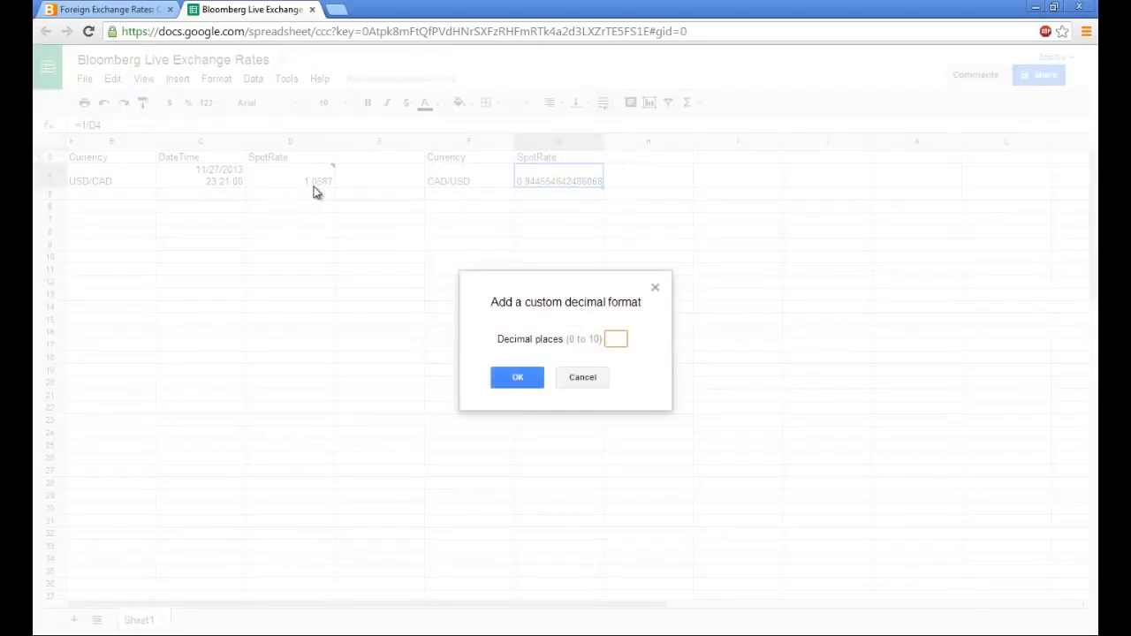
pyautogui.write('4')
pyautogui.click(506, 377)
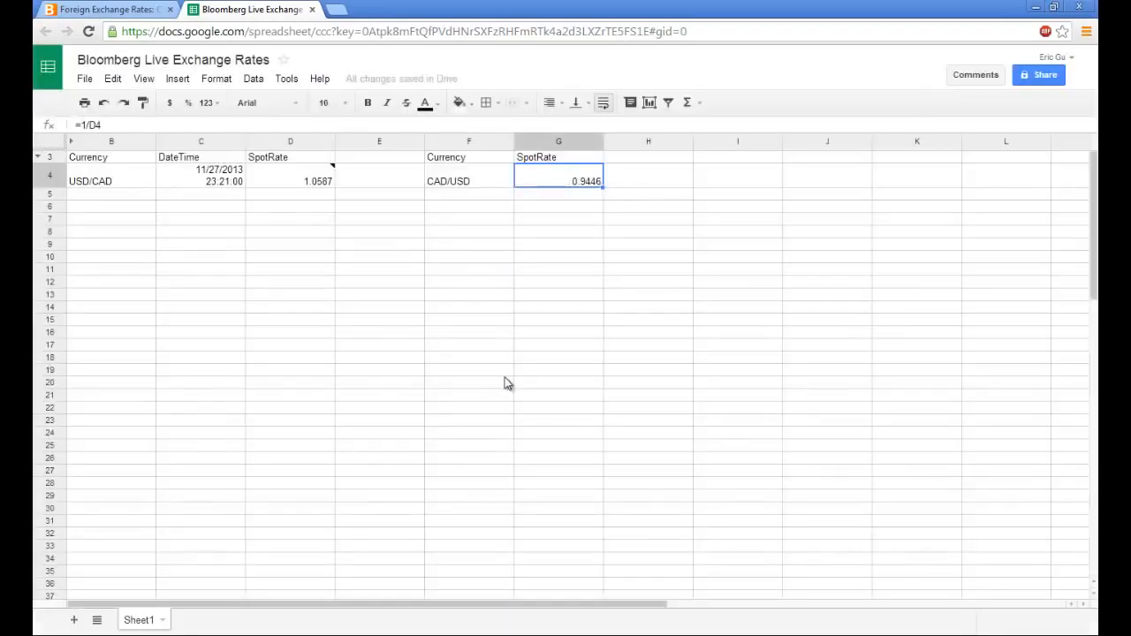
# Auto-fit the width of the DateTime column C to its contents
pyautogui.click(241, 141)
pyautogui.doubleClick(246, 142)
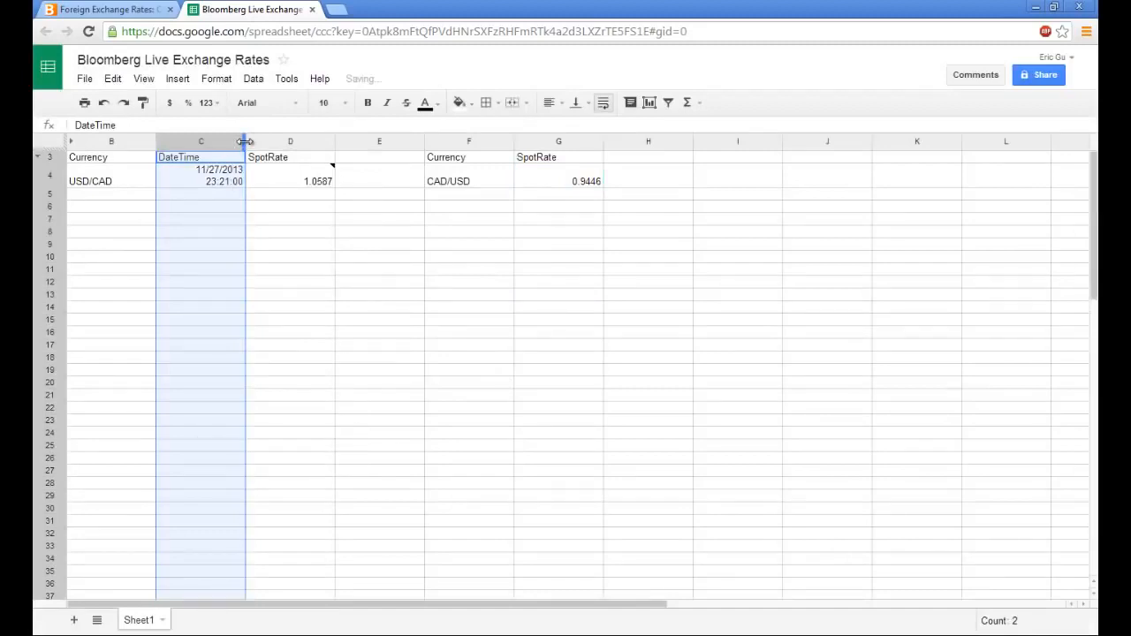
pyautogui.click(250, 196)
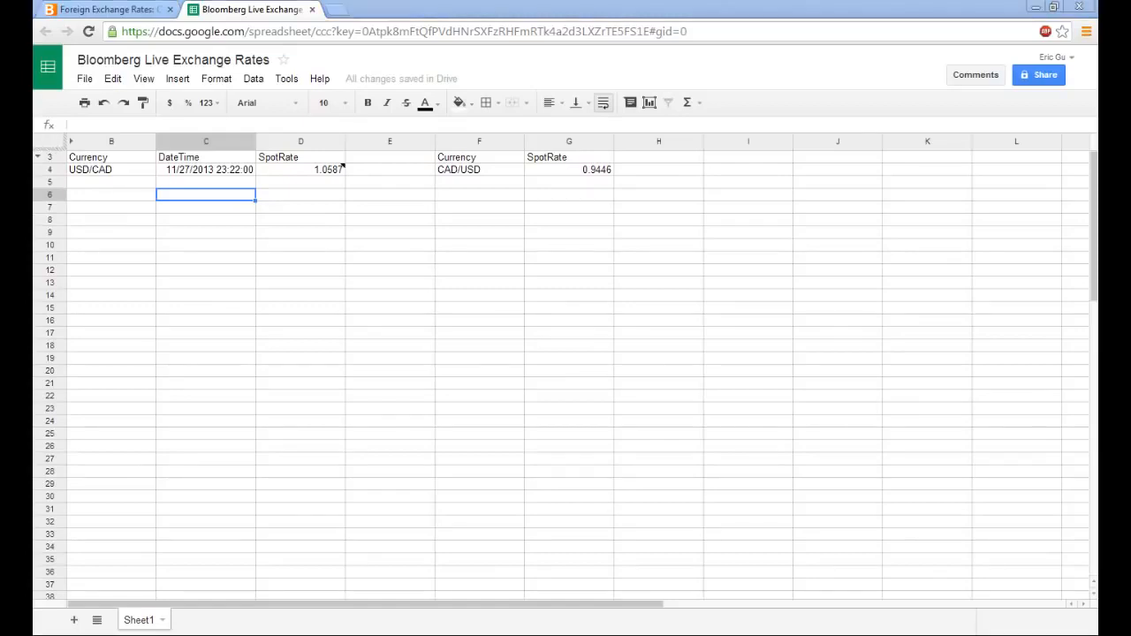
# Fill B5:B9 with USD/CHF, USD/EUR, USD/JPY, USD/SEK and USD/GPB, with date-time values beside them in C5:C9
pyautogui.click(184, 193)
pyautogui.click(111, 182)
pyautogui.write('USD/CHF\t11/27/2013 23:22:00 USD/EUR\t11/27/2013 23:22:00 USD/JPY\t11/27/2013 23:22:00 USD/SEK\t11/27/2013 23:22:00 USD/GPB\t11/27/2013 23:22:00')
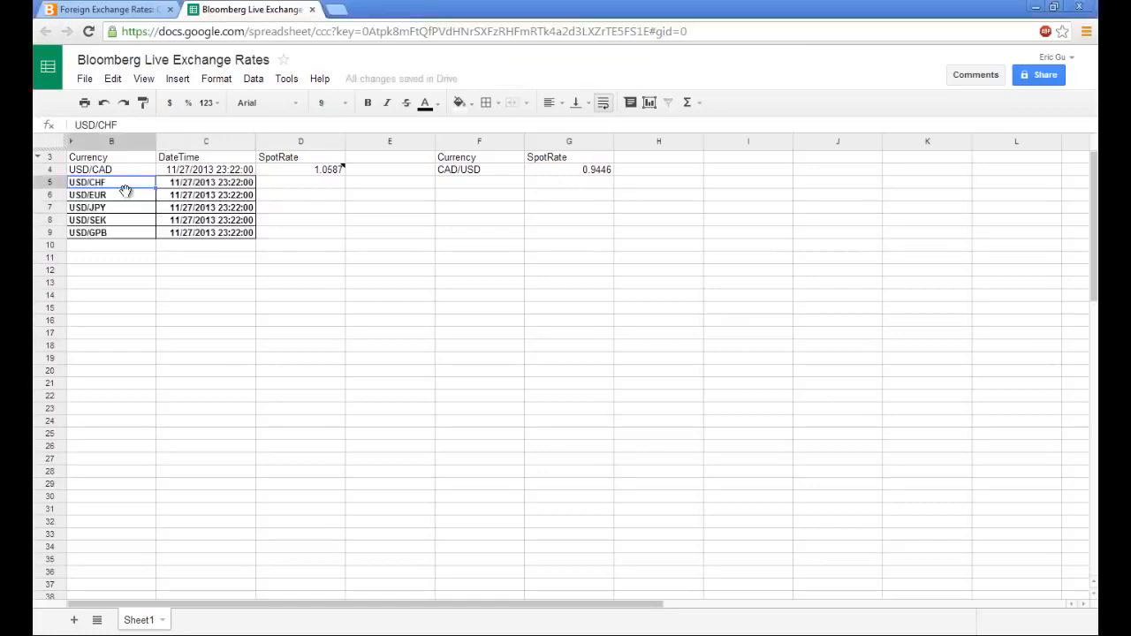
# Copy the SpotRate formula from D4 into D5 and set its source reference to A1
pyautogui.click(312, 172)
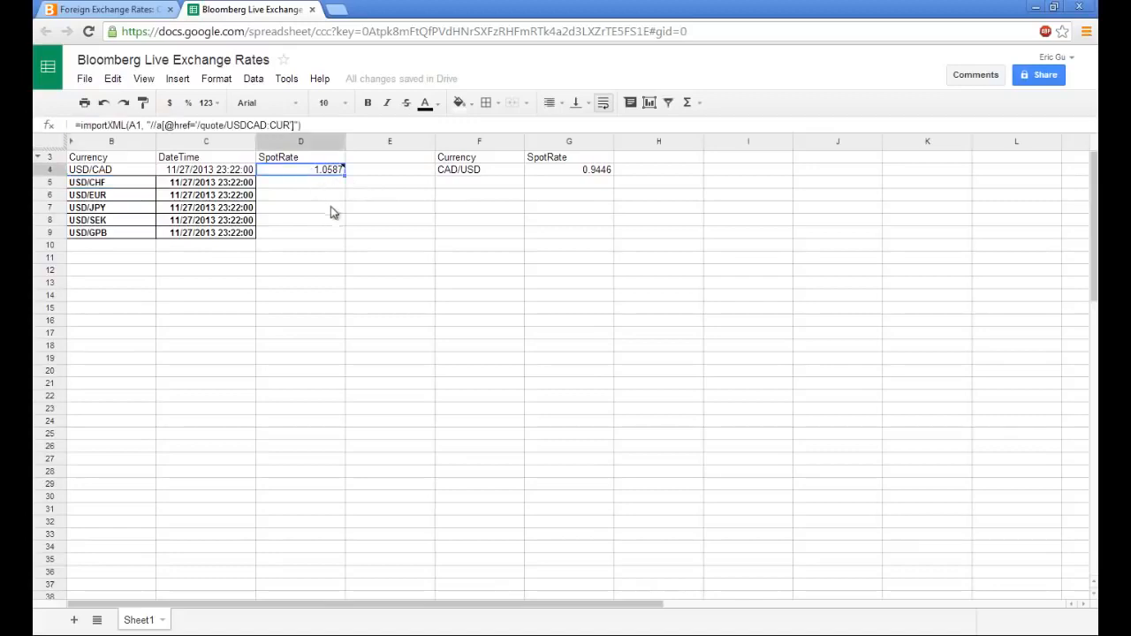
pyautogui.click(318, 185)
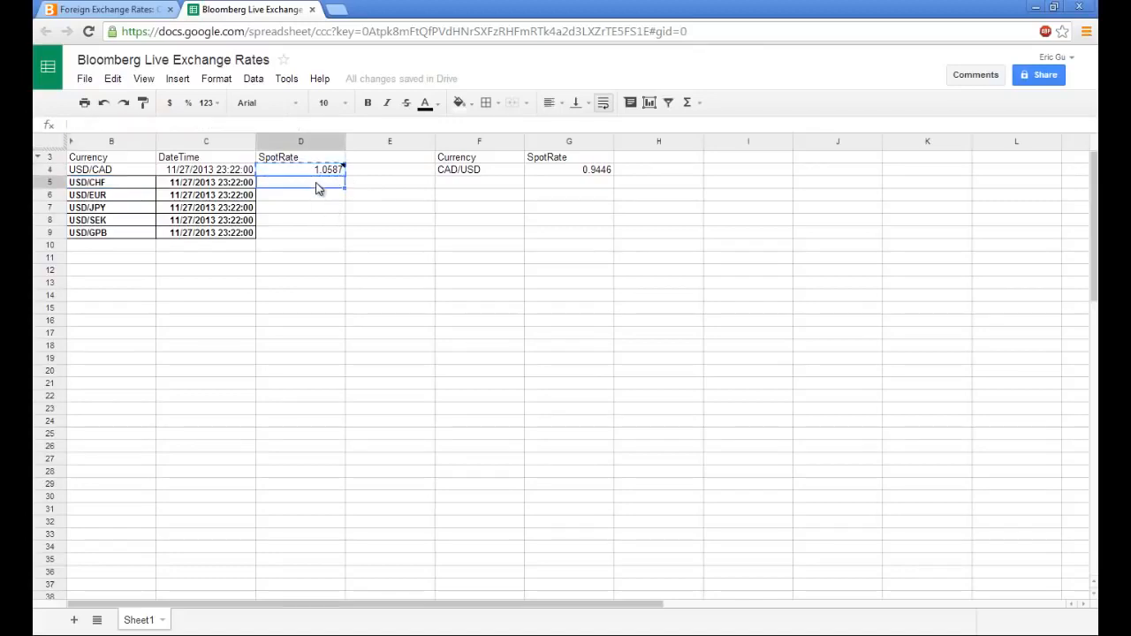
pyautogui.hotkey('ctrl', 'v')
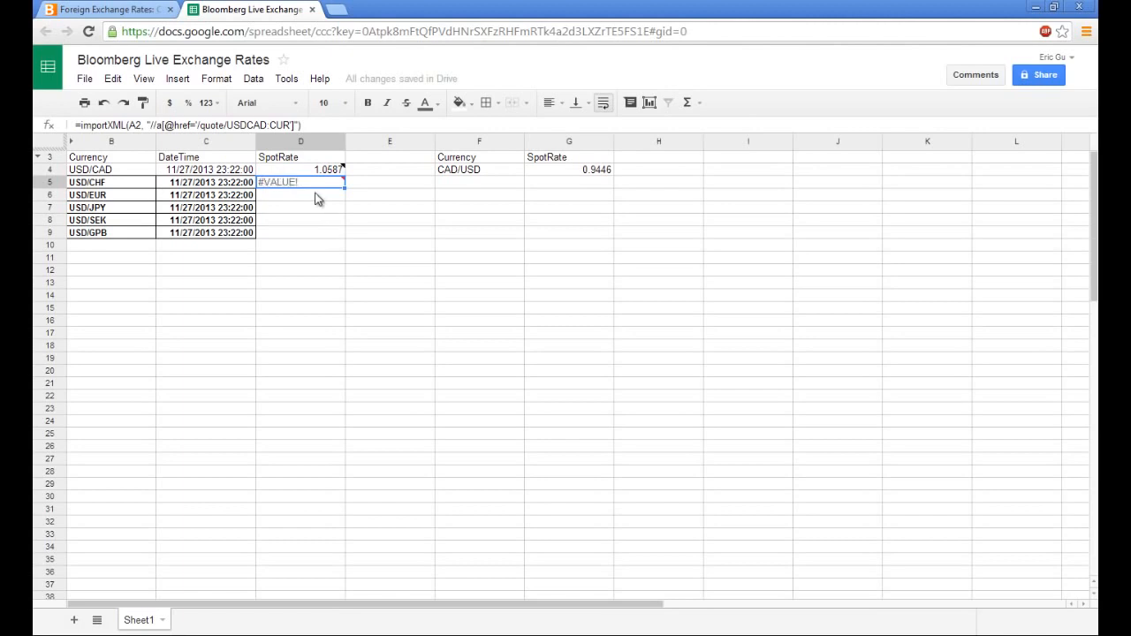
pyautogui.click(141, 125)
pyautogui.press('BackSpace')
pyautogui.write('1')
pyautogui.press('Return')
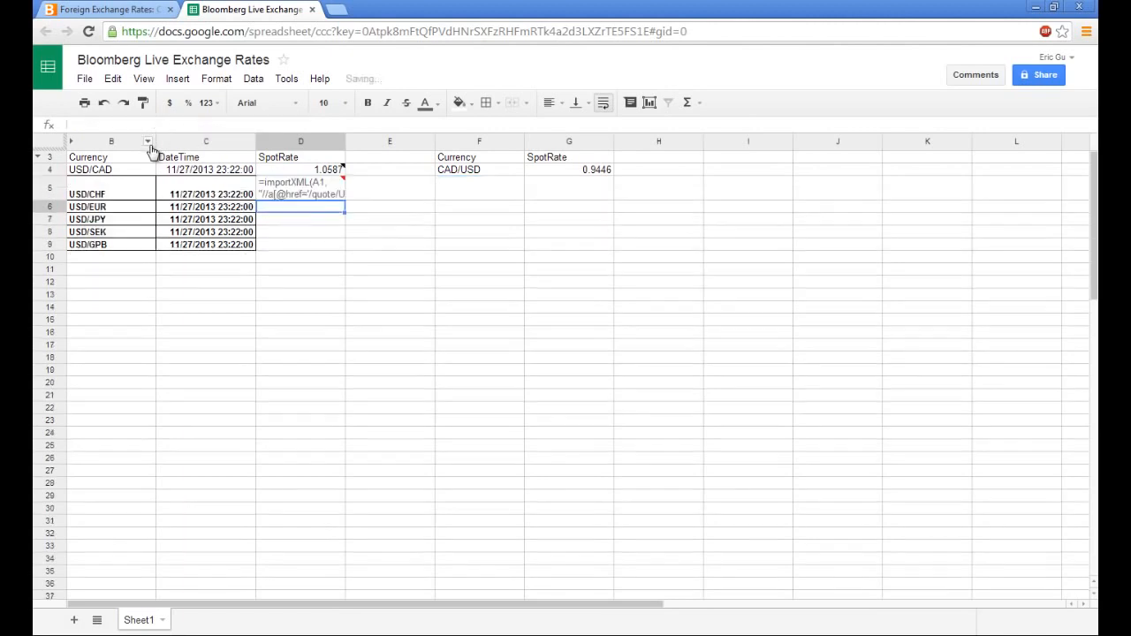
# Replace CAD with CHF in the D5 formula so it queries /quote/USDCHF:CUR
pyautogui.click(334, 183)
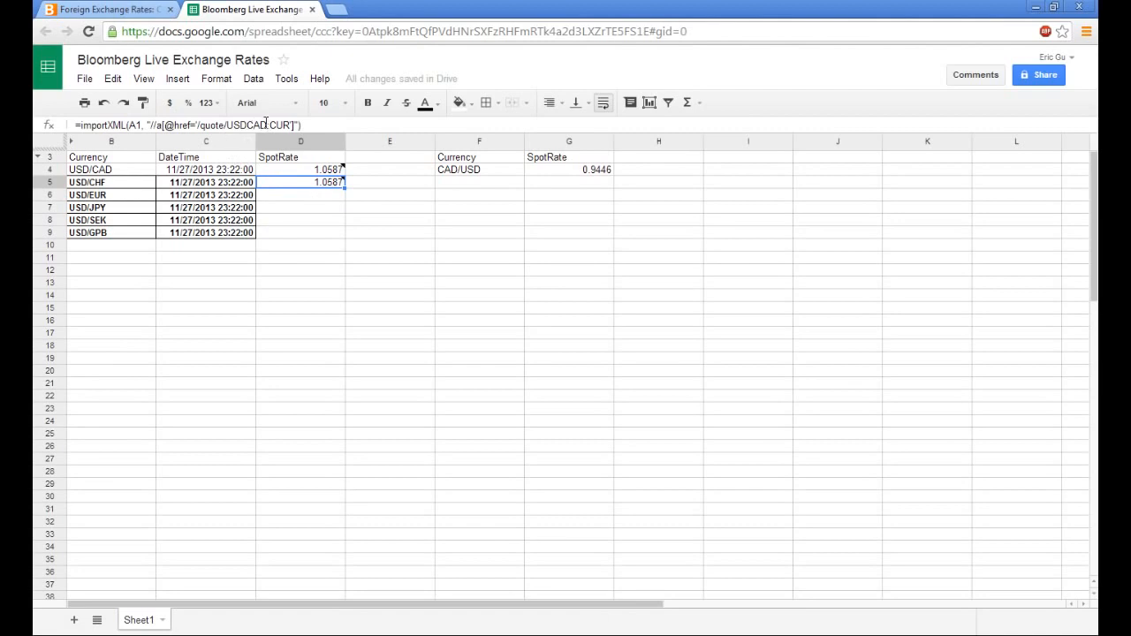
pyautogui.moveTo(266, 125); pyautogui.dragTo(247, 125)
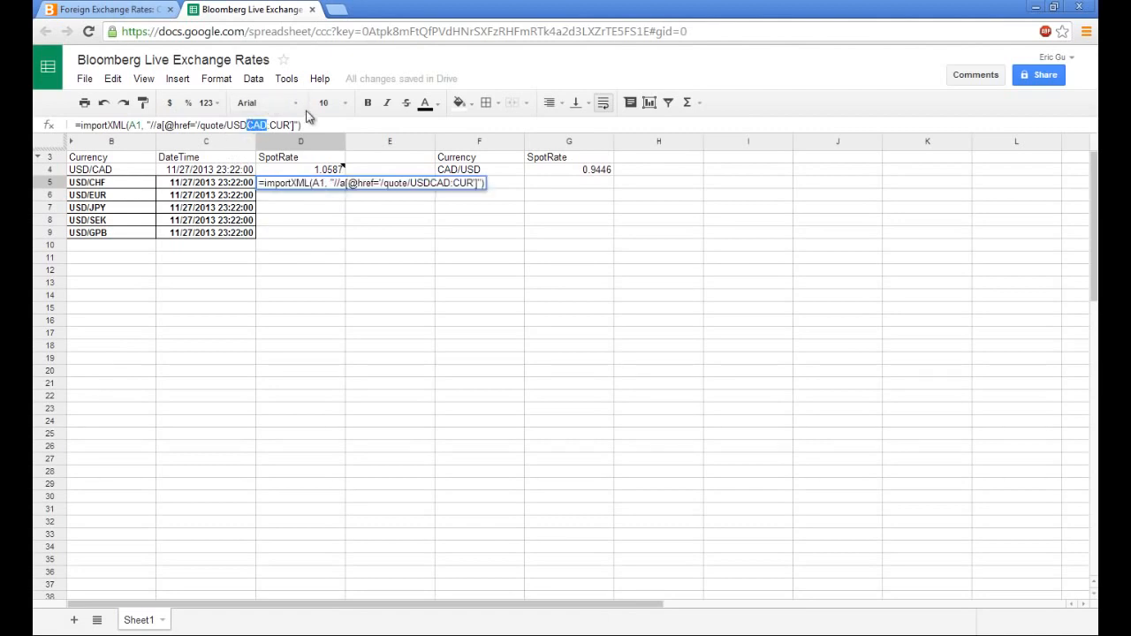
pyautogui.write('CHF')
pyautogui.press('Return')
pyautogui.press('Up')
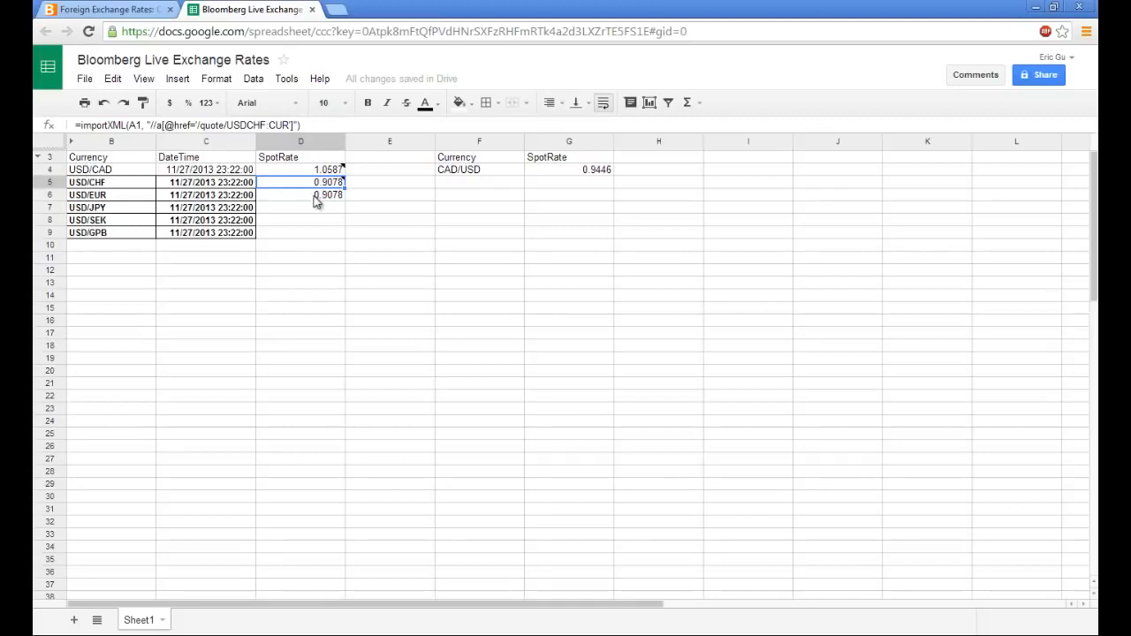
pyautogui.click(81, 125)
pyautogui.moveTo(83, 126); pyautogui.dragTo(78, 126)
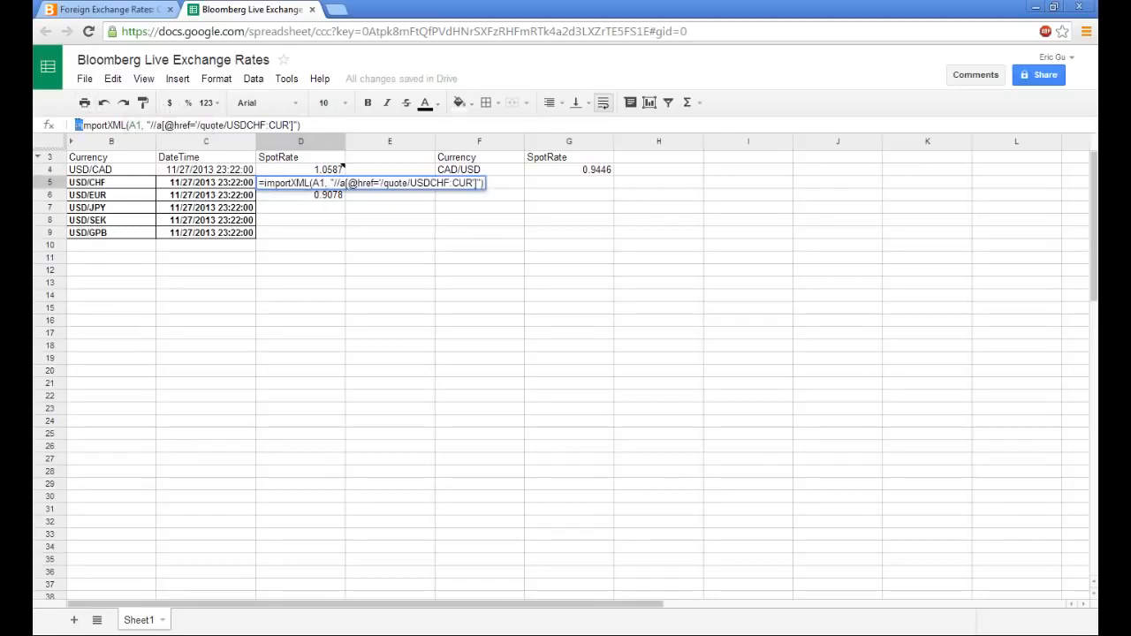
pyautogui.write('IN')
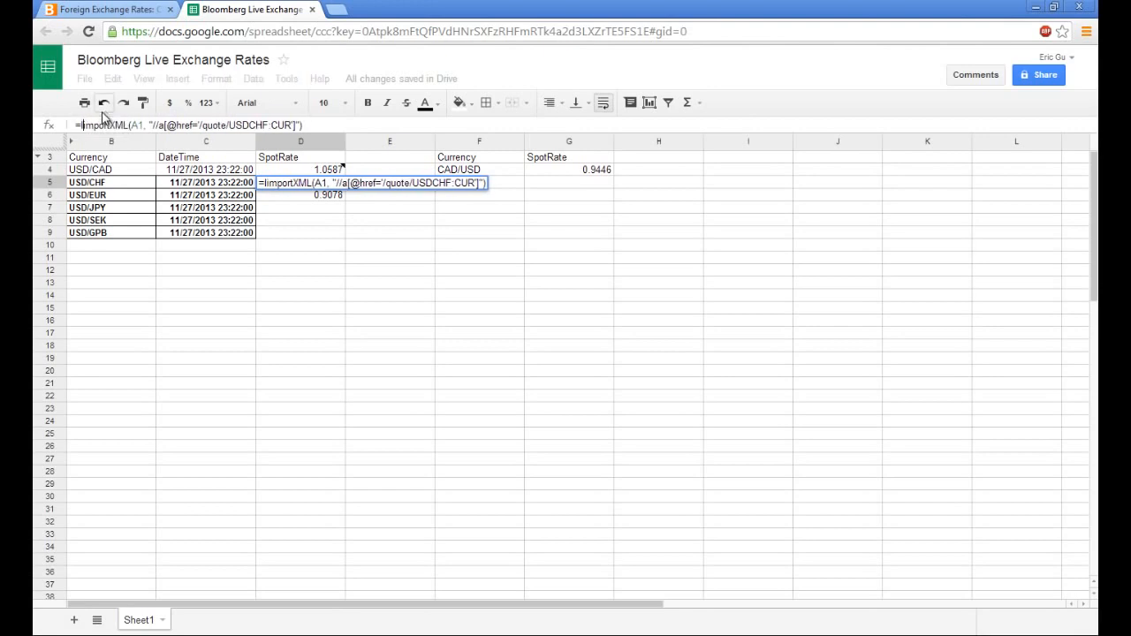
pyautogui.write('DEX(')
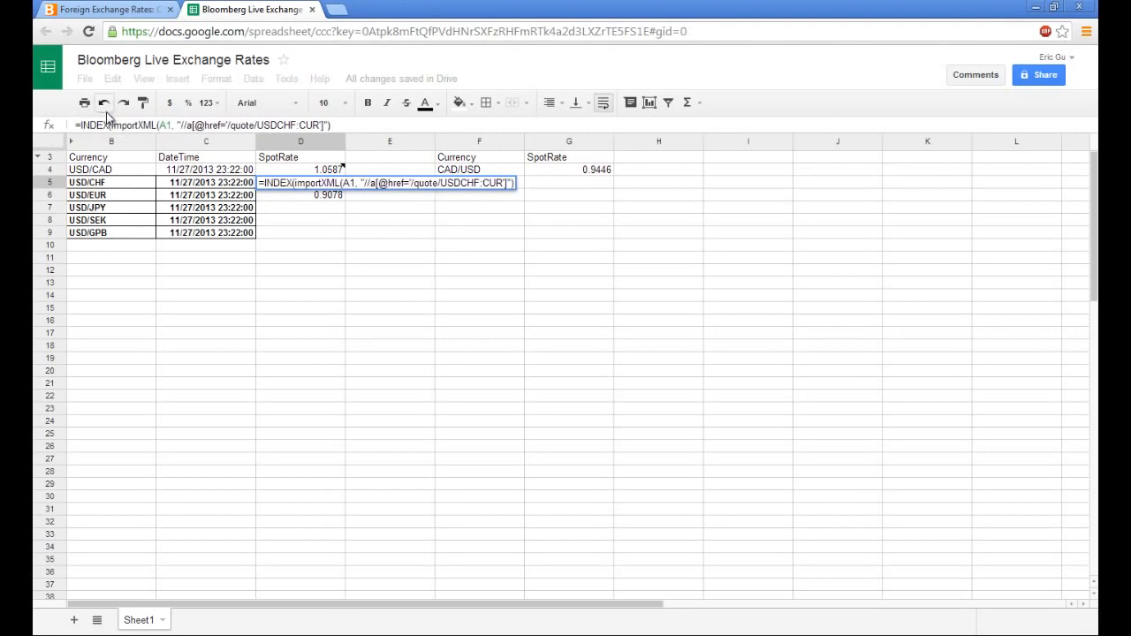
pyautogui.click(334, 125)
pyautogui.write(', ')
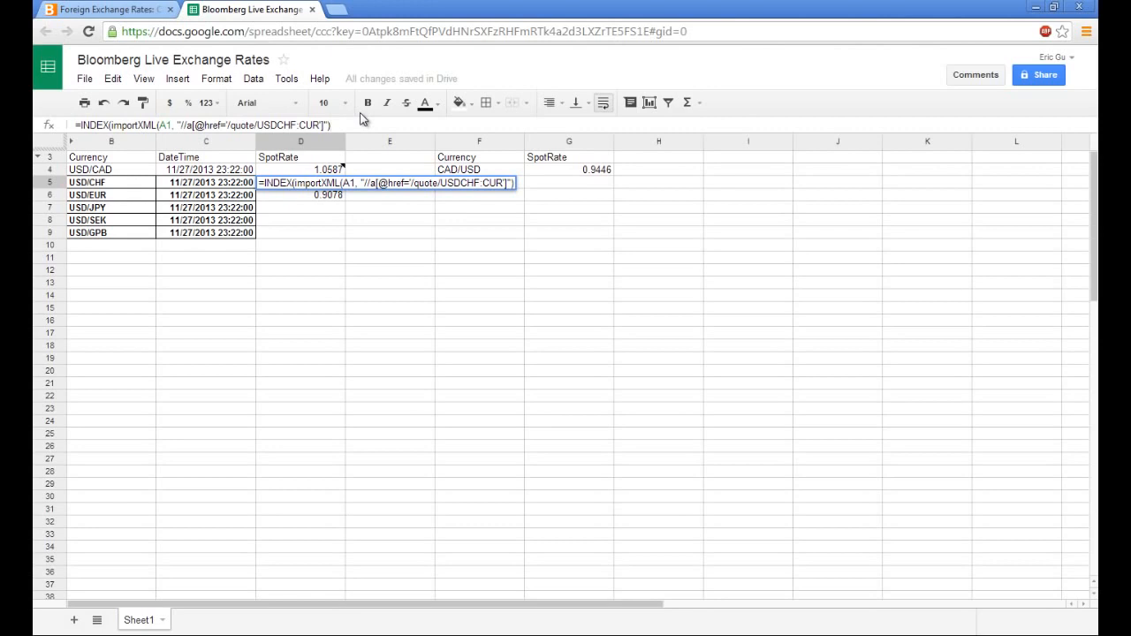
pyautogui.write('1')
pyautogui.press('Return')
# Copy the D5 INDEX formula into D6:D9 with source reference A1, using EUR in D6 and GBP in D9
pyautogui.click(322, 174)
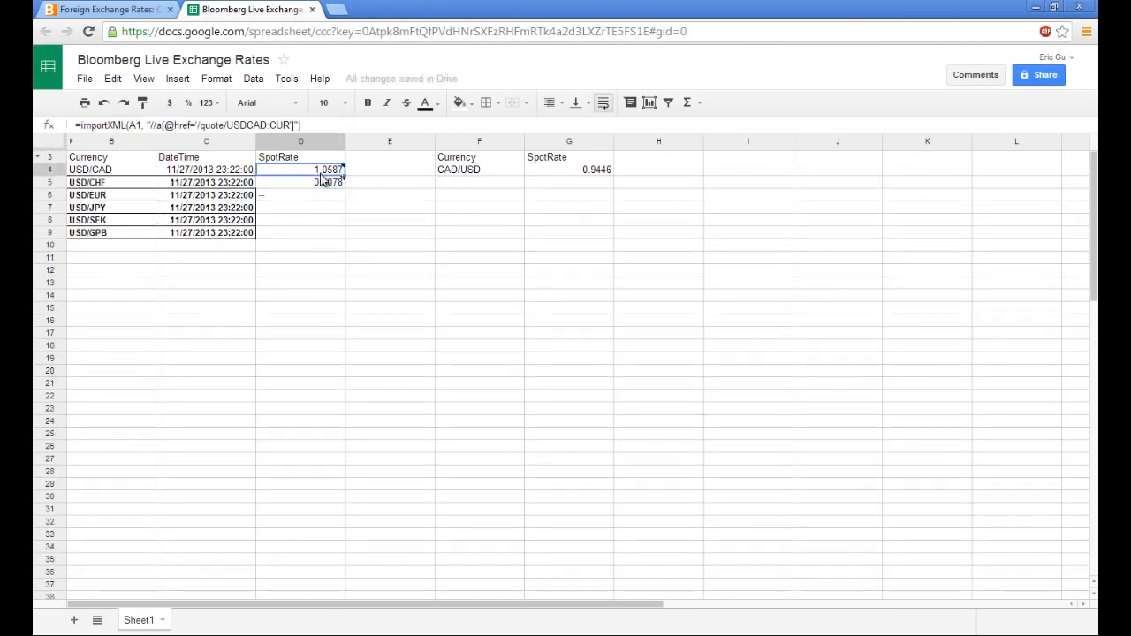
pyautogui.click(324, 182)
pyautogui.moveTo(324, 185); pyautogui.dragTo(296, 231)
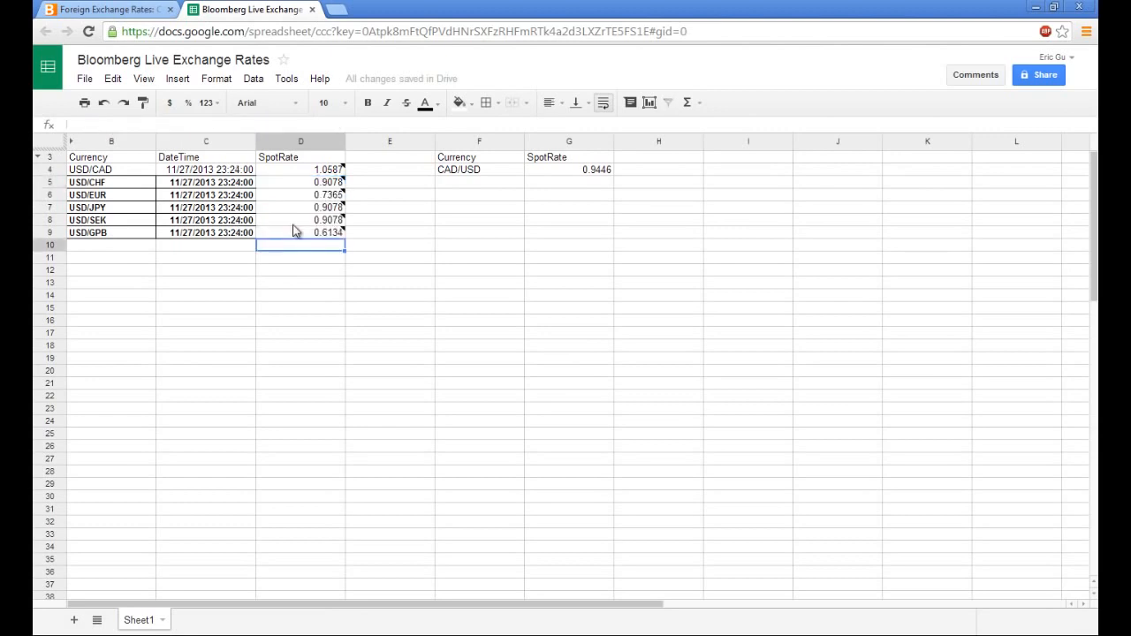
# Change the currency code in the D8 formula to SEK for the USD/SEK rate
pyautogui.click(300, 221)
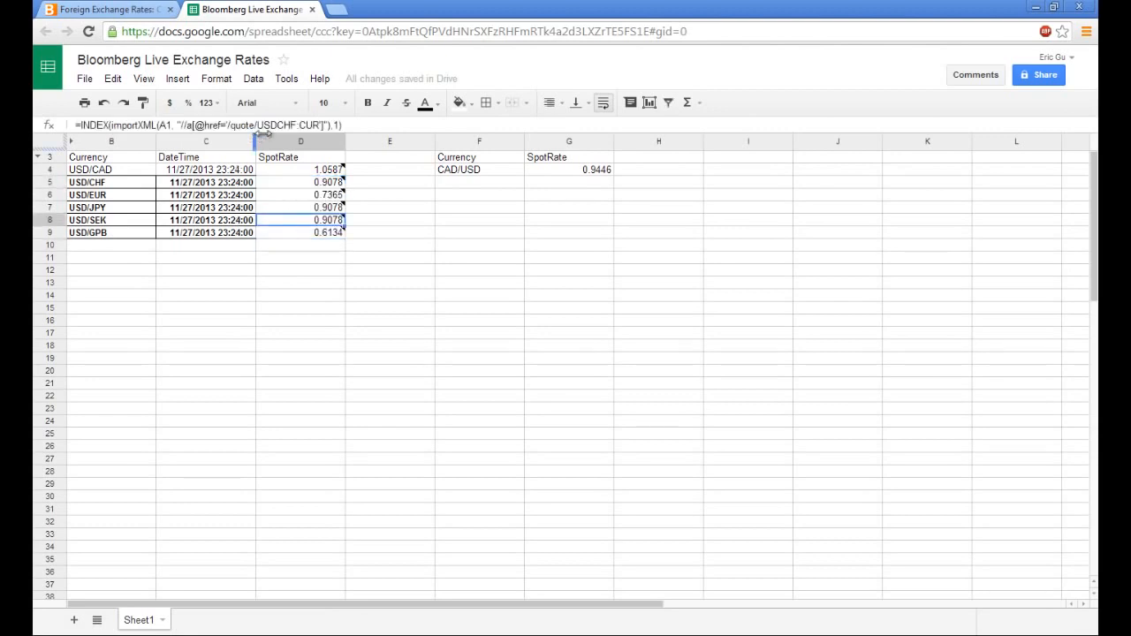
pyautogui.moveTo(300, 125); pyautogui.dragTo(275, 125)
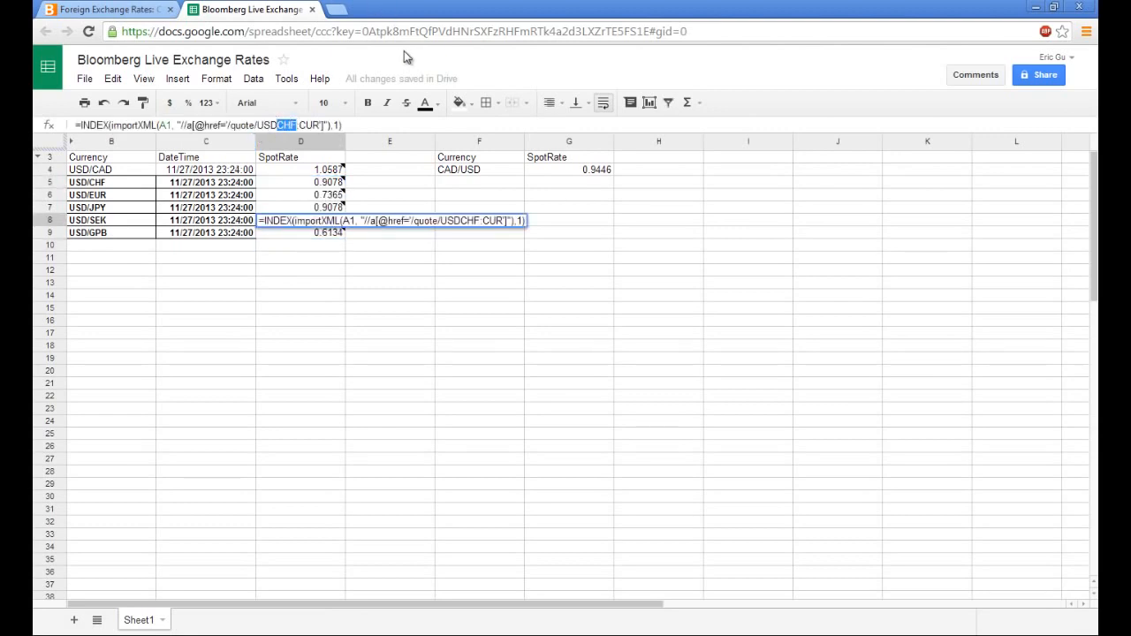
pyautogui.write('SEK')
pyautogui.press('Return')
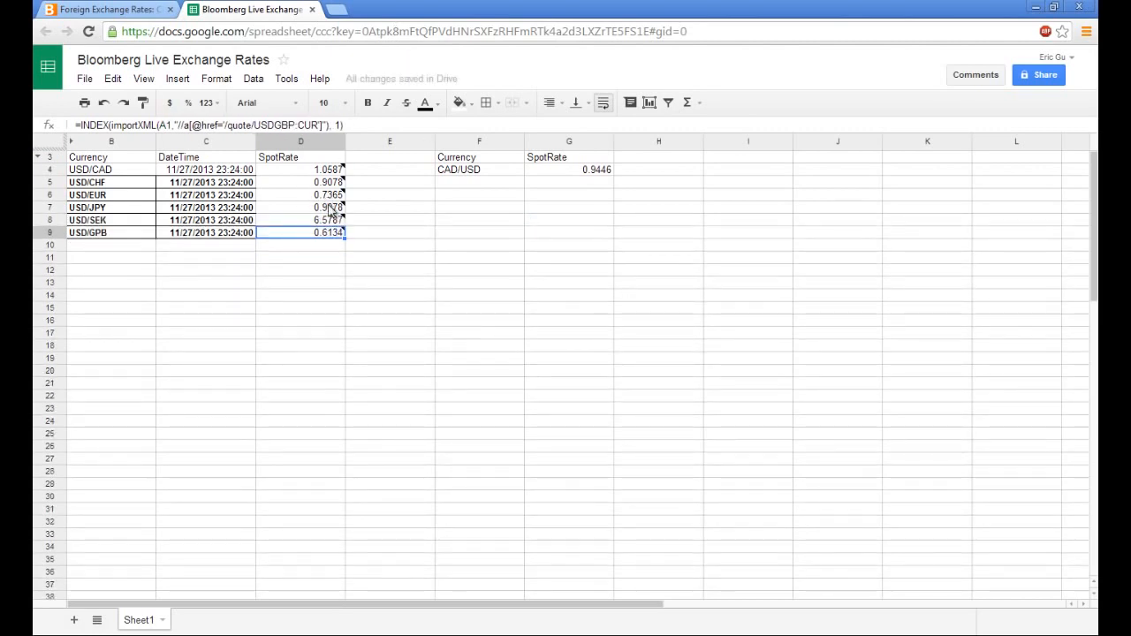
# Change the currency code in the D7 formula to JPY for the USD/JPY rate
pyautogui.click(336, 209)
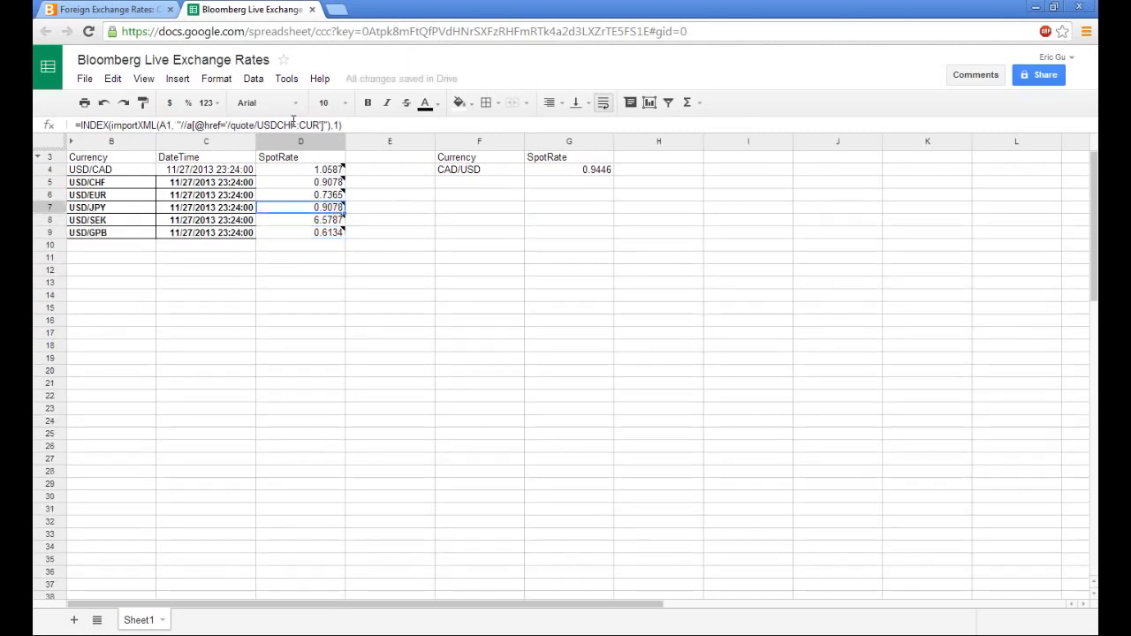
pyautogui.moveTo(297, 125); pyautogui.dragTo(279, 125)
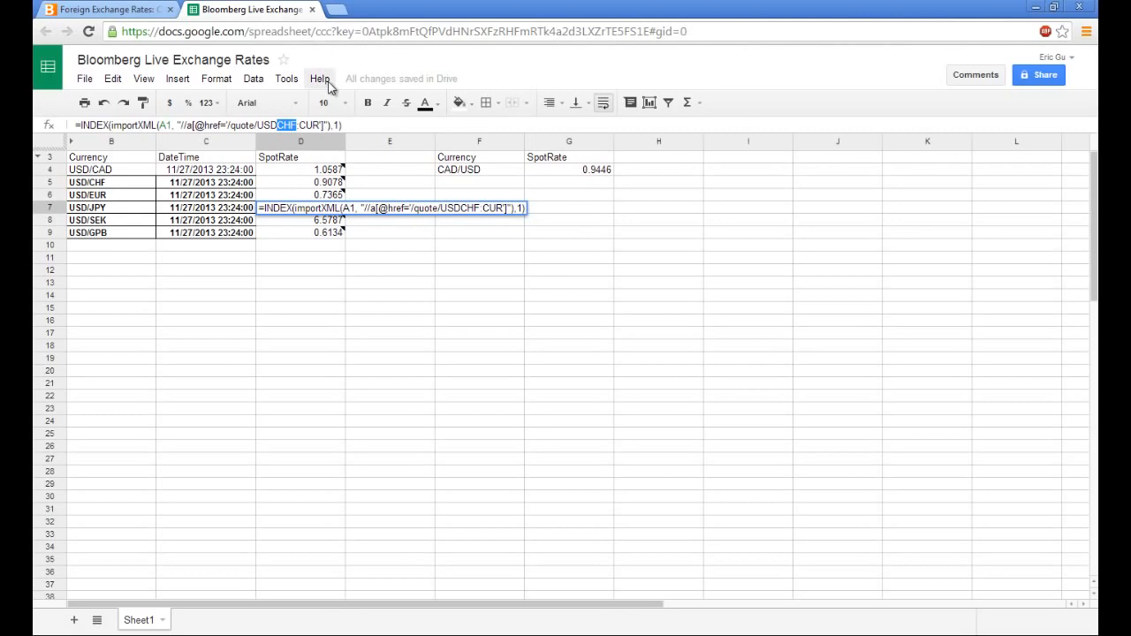
pyautogui.write('JPY')
pyautogui.press('Return')
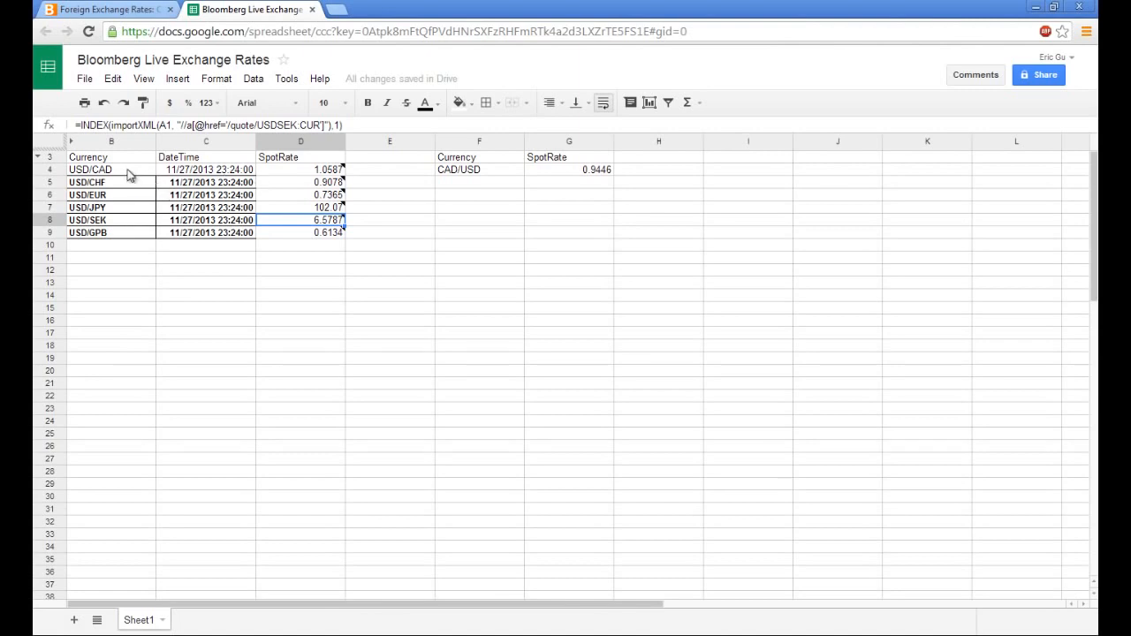
# Enter CHF/USD, EUR/USD, JPY/USD, SEK/USD and GPB/USD in F5:F9 and their inverse rates, starting with =1/D5, in G5:G9
pyautogui.click(444, 183)
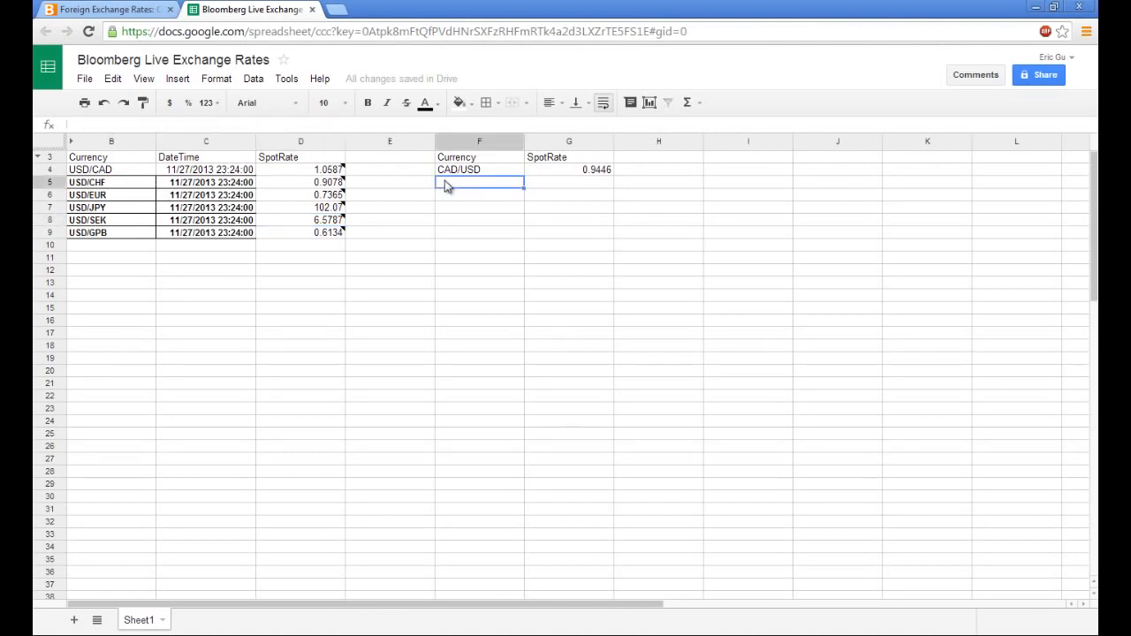
pyautogui.write('=CH')
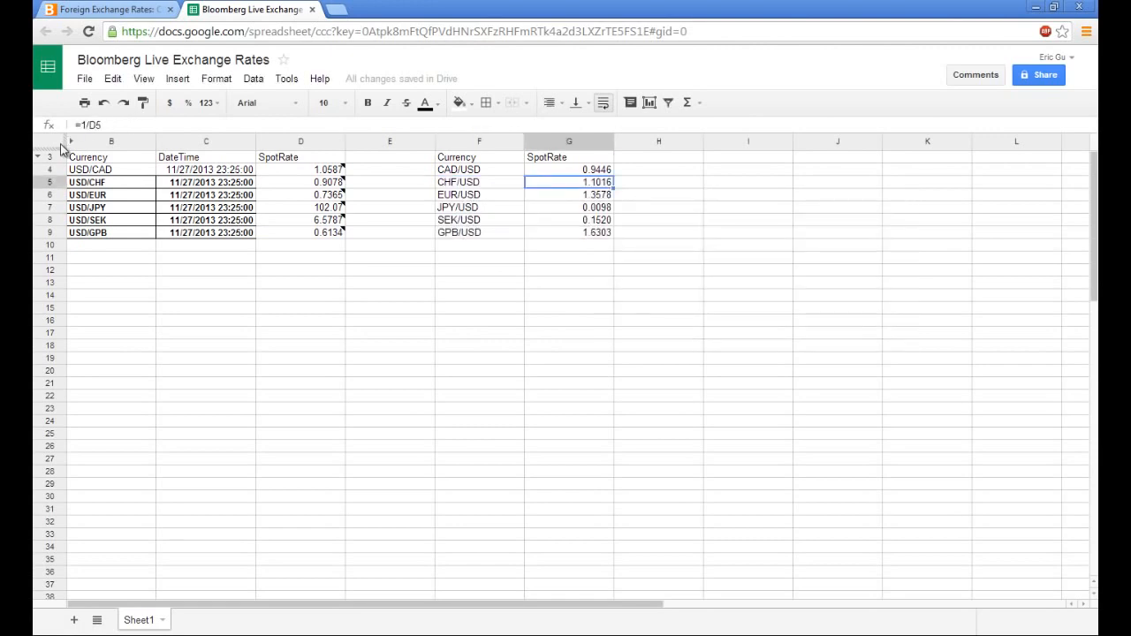
# Set the font of the whole sheet to Arial, size 9
pyautogui.click(50, 143)
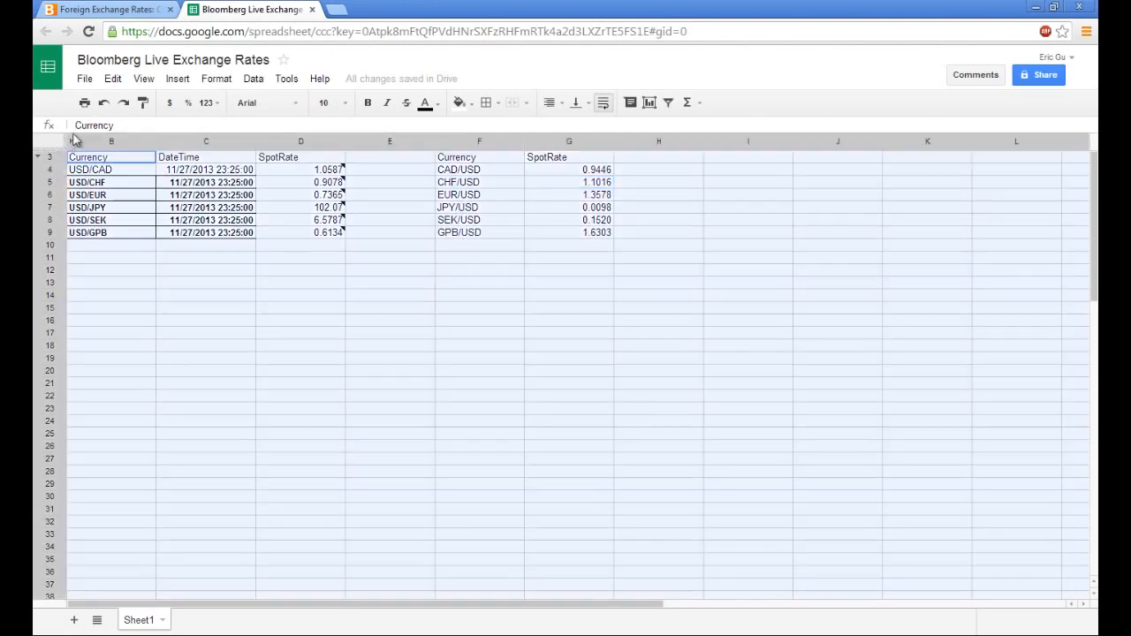
pyautogui.click(293, 106)
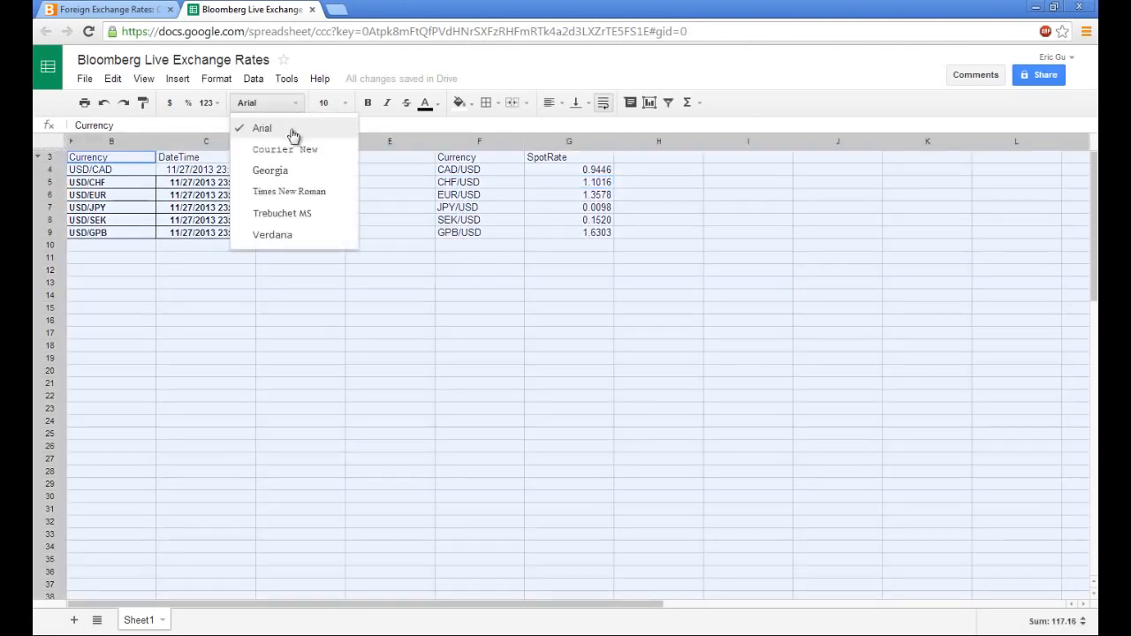
pyautogui.click(293, 128)
pyautogui.click(327, 102)
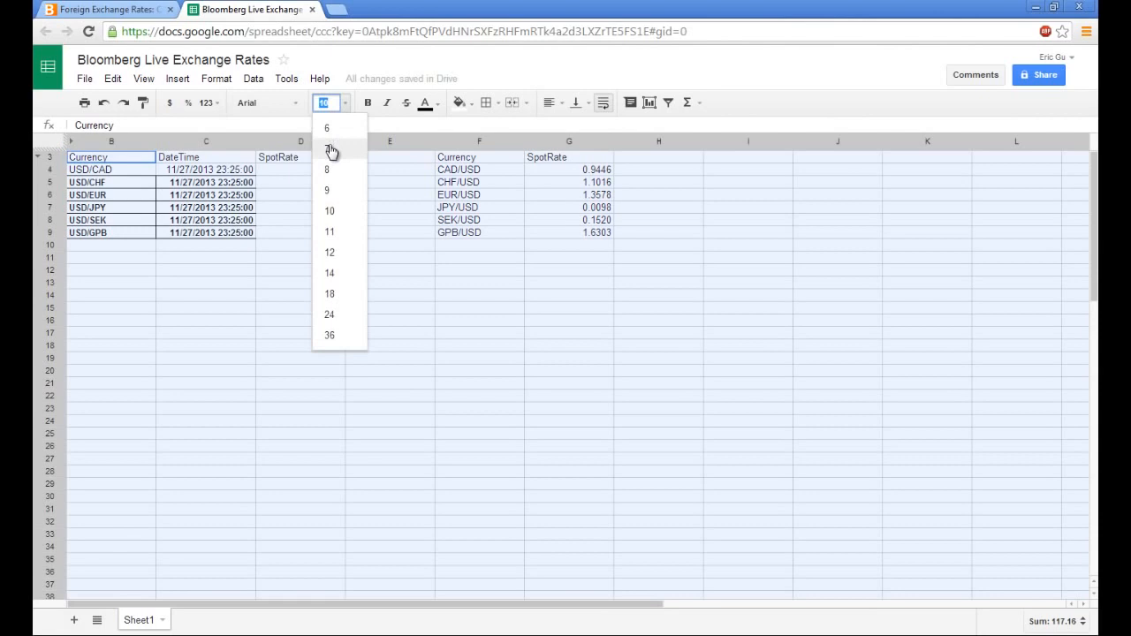
pyautogui.click(328, 191)
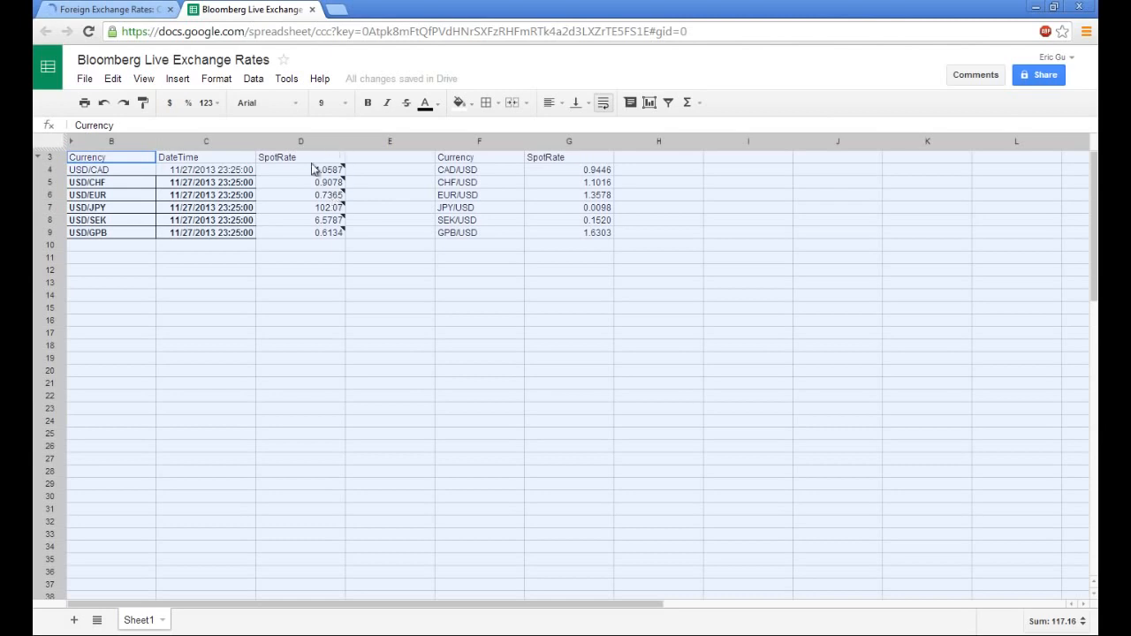
# Select the whole sheet for further formatting
pyautogui.click(219, 174)
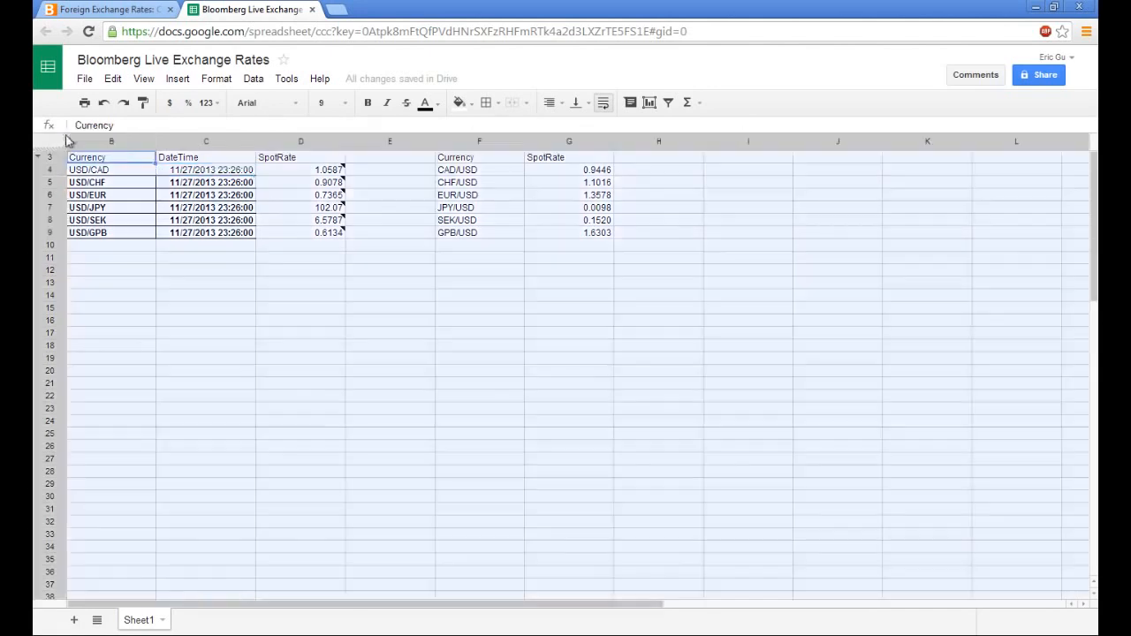
pyautogui.click(56, 141)
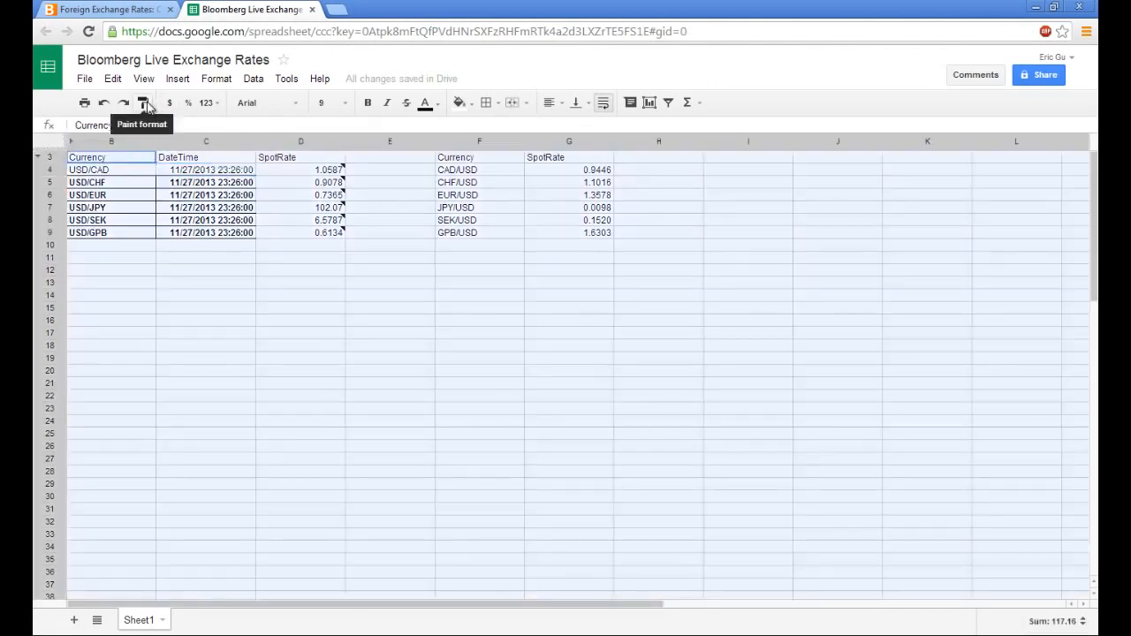